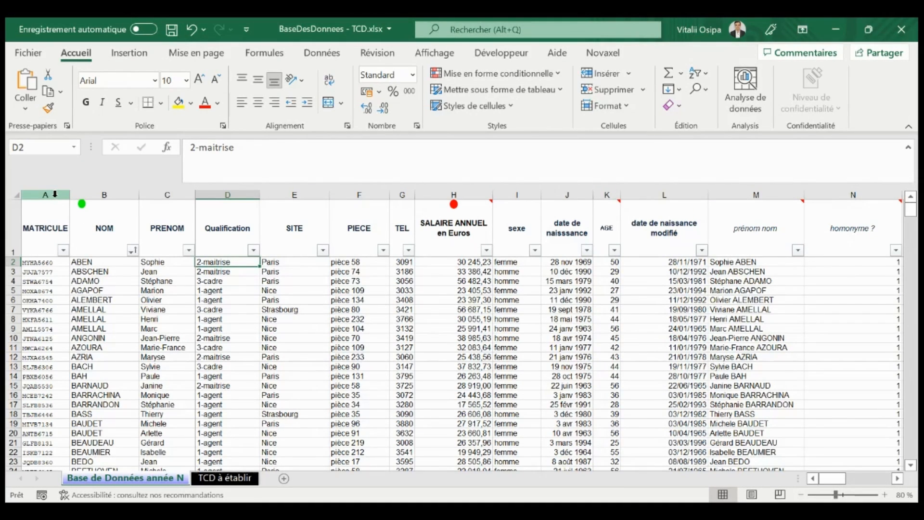
# - Create a pivot table on a new worksheet from the employee data, covering the MATRICULE to prénom nom columns down to the last row
pyautogui.moveTo(55, 194); pyautogui.dragTo(720, 223)
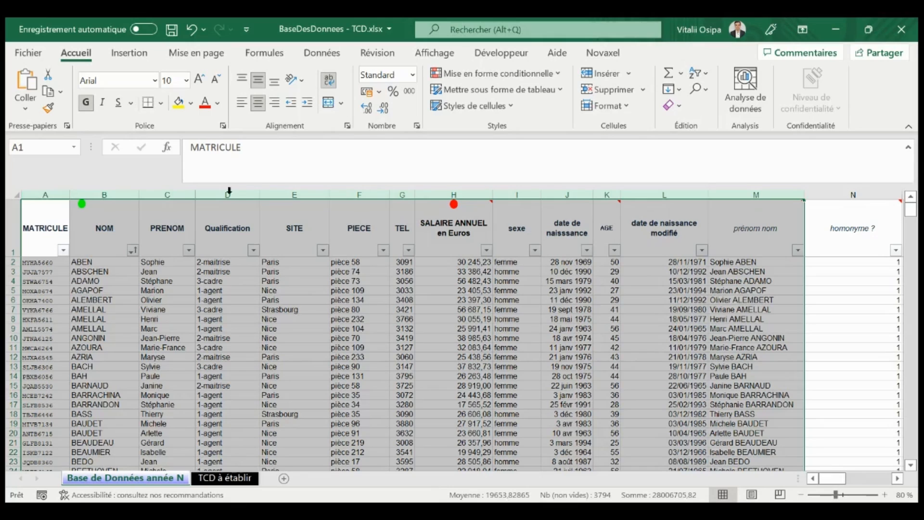
pyautogui.moveTo(51, 221); pyautogui.dragTo(745, 179)
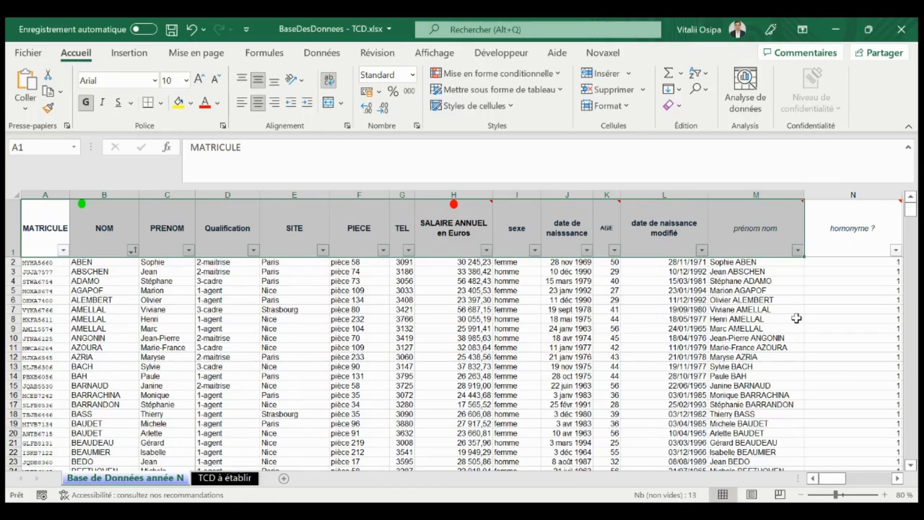
pyautogui.hotkey('ctrl', 'shift', 'Down')
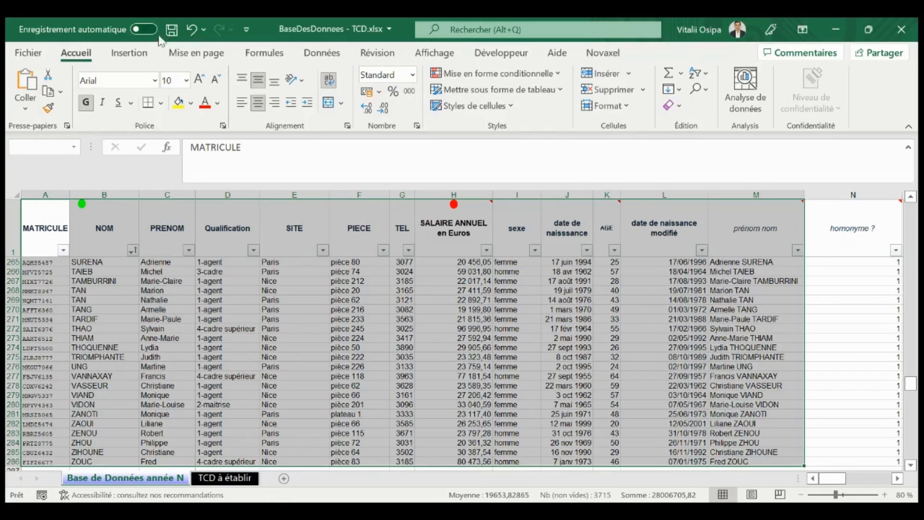
pyautogui.click(130, 54)
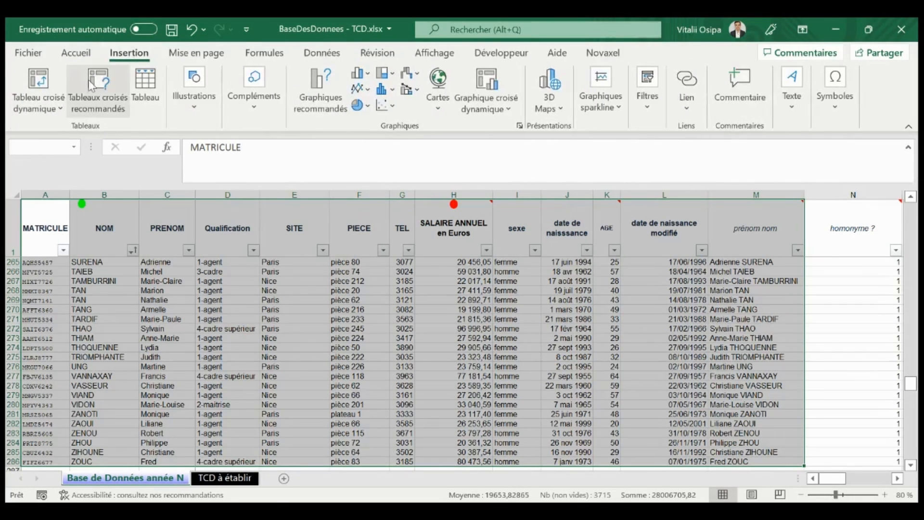
pyautogui.click(39, 102)
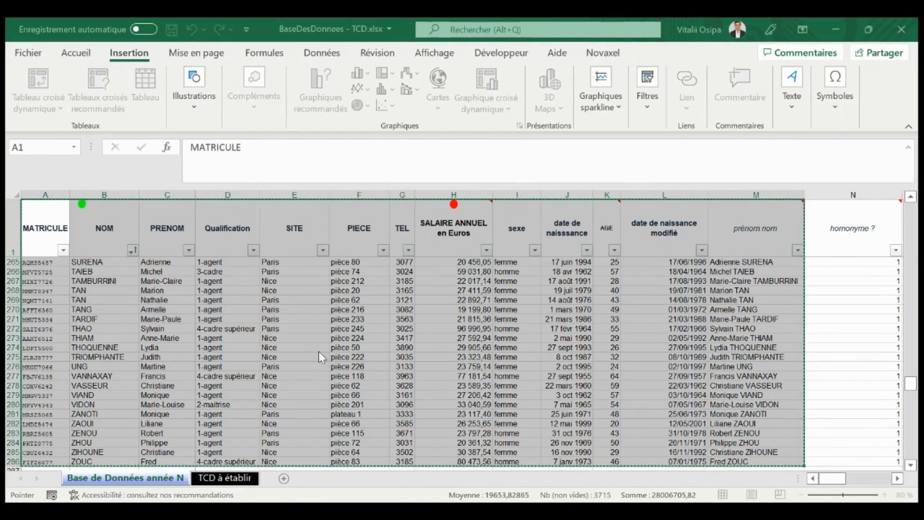
pyautogui.click(463, 422)
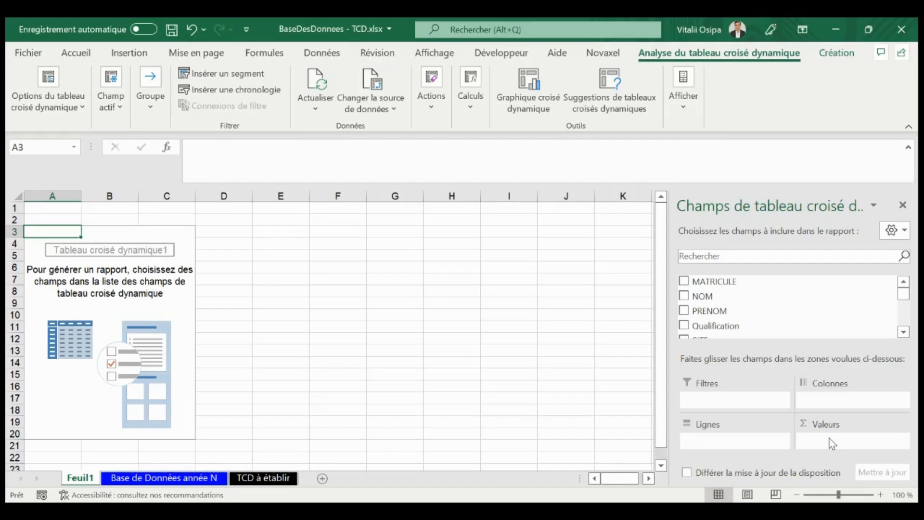
# - Set SITE as the pivot table's row field and count prénom nom as its values, following the TCD1 instruction
pyautogui.click(263, 478)
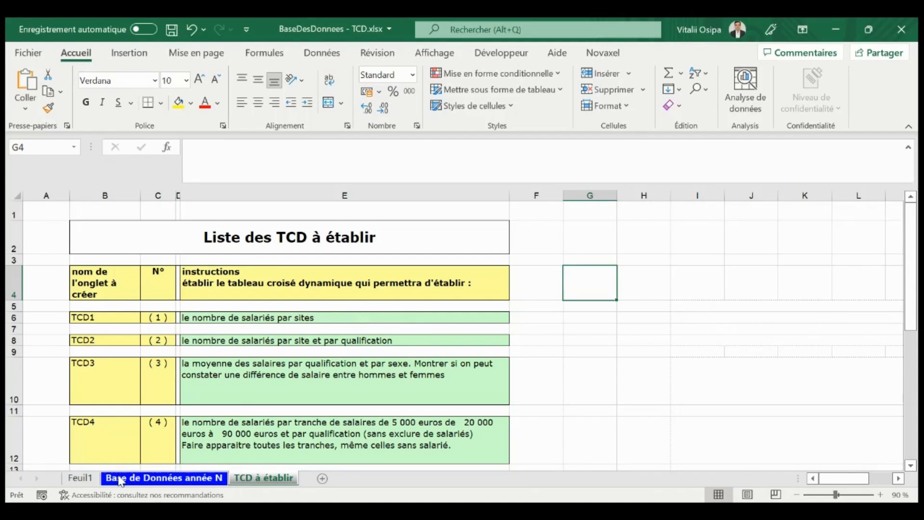
pyautogui.click(81, 477)
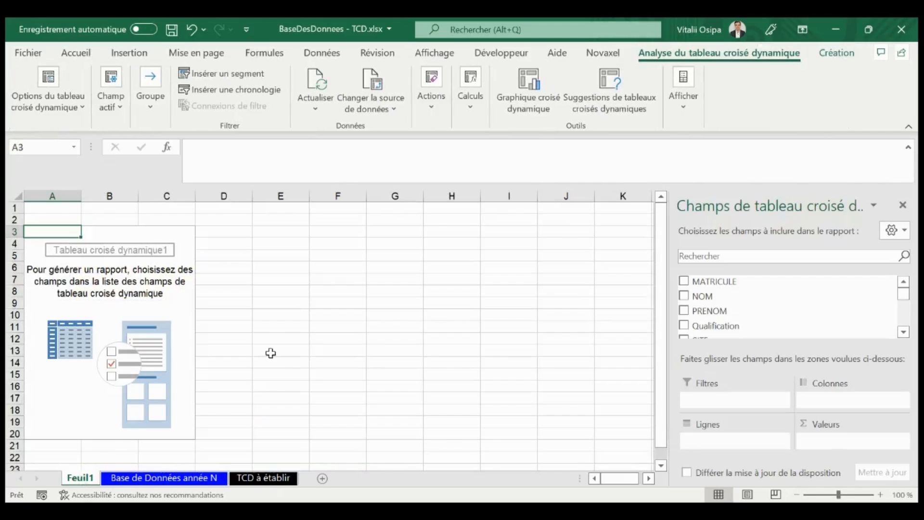
pyautogui.scroll(-2, 903, 300)
pyautogui.moveTo(741, 313); pyautogui.dragTo(751, 445)
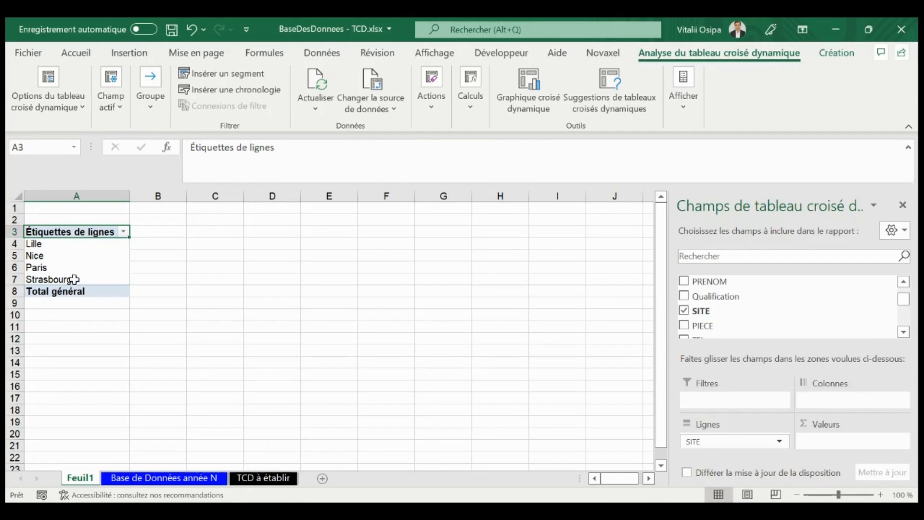
pyautogui.moveTo(898, 299); pyautogui.dragTo(904, 323)
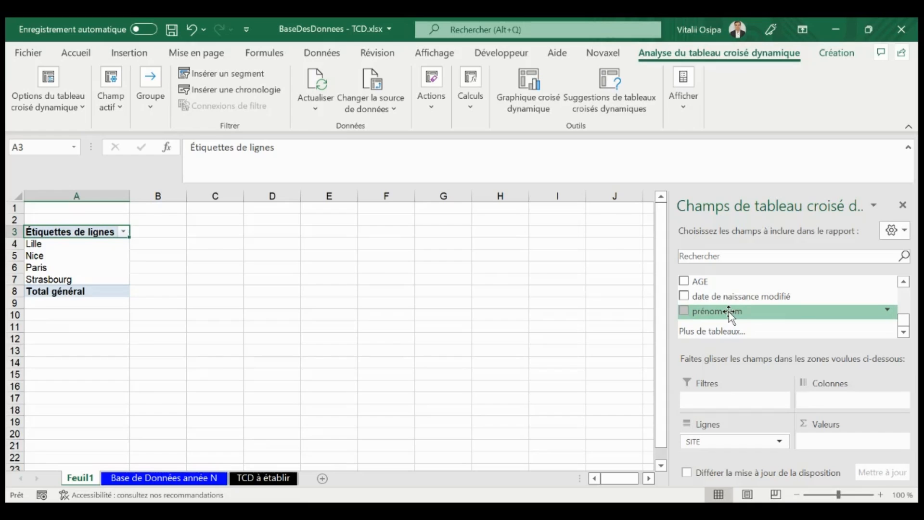
pyautogui.moveTo(729, 312); pyautogui.dragTo(861, 440)
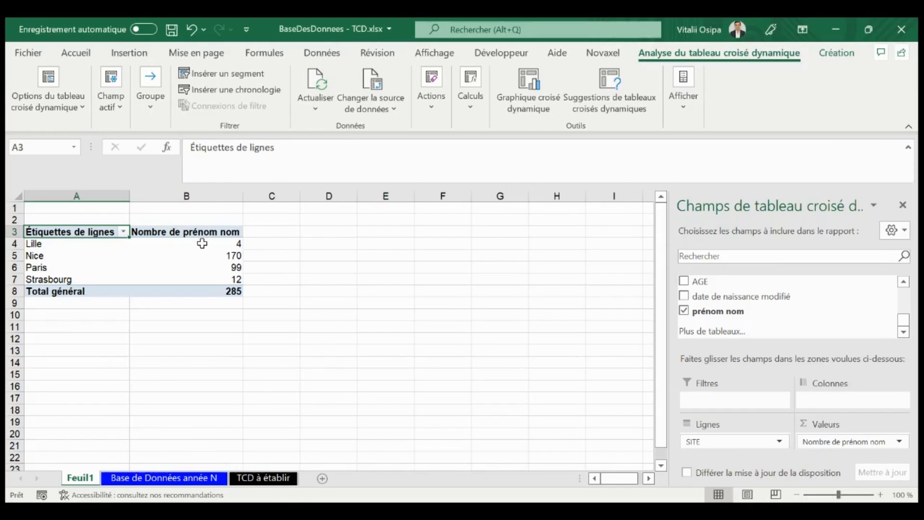
# - Check the pivot table's grand total against the last rows of the source database sheet
pyautogui.click(212, 292)
pyautogui.click(183, 477)
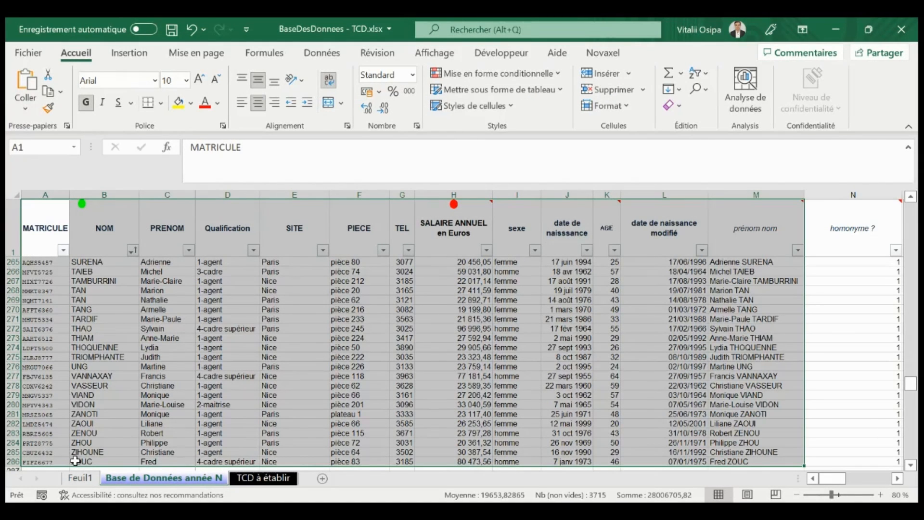
pyautogui.click(82, 479)
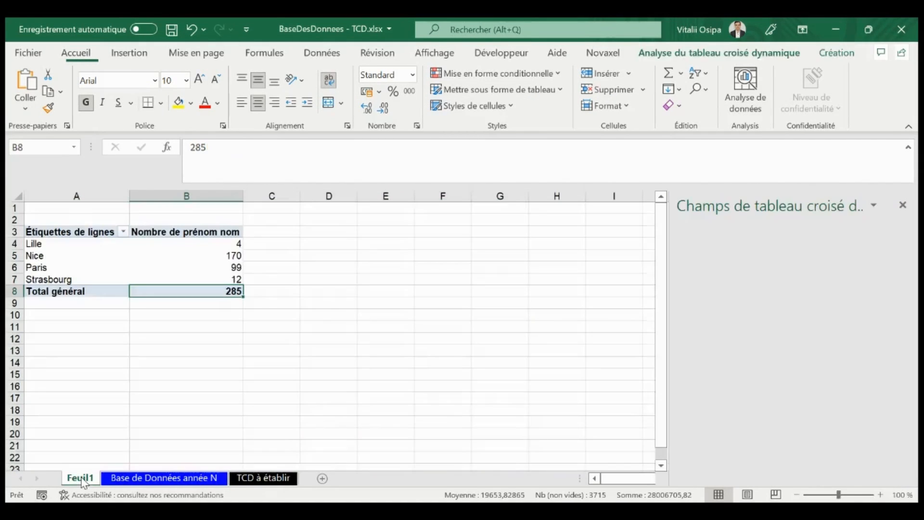
# - Rename the pivot table's row label header as Site and its value column header as Nombre
pyautogui.click(69, 230)
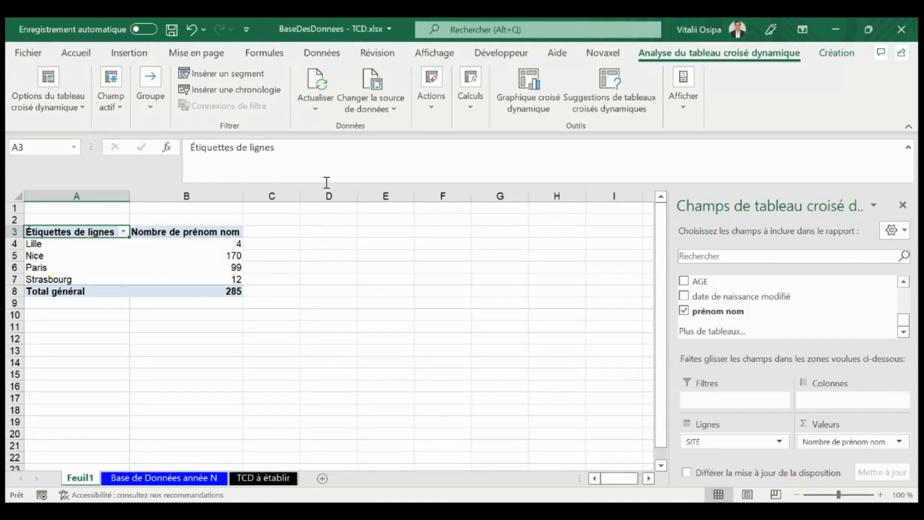
pyautogui.moveTo(295, 152); pyautogui.dragTo(184, 150)
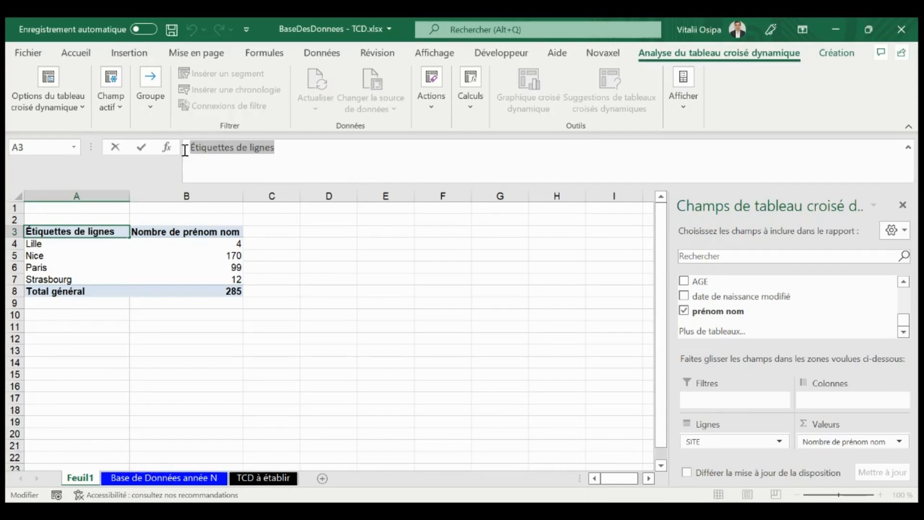
pyautogui.write('Site')
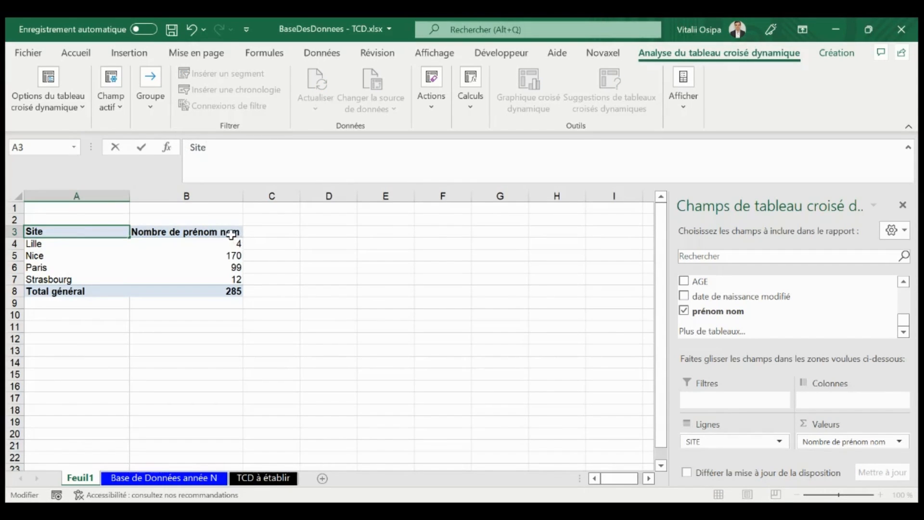
pyautogui.click(231, 234)
pyautogui.moveTo(303, 147); pyautogui.dragTo(231, 144)
pyautogui.press('BackSpace')
pyautogui.press('Return')
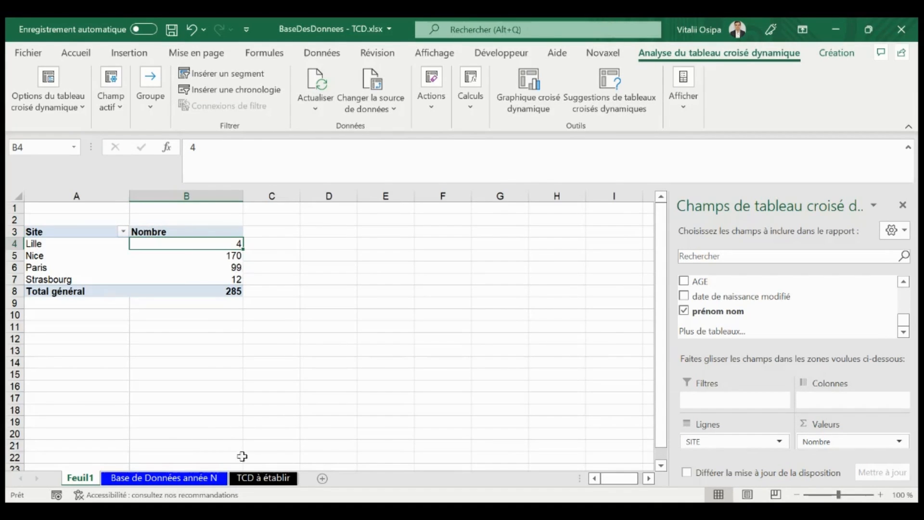
# - Add Qualification as the pivot table's column field, following the TCD2 instruction in the task list
pyautogui.click(260, 477)
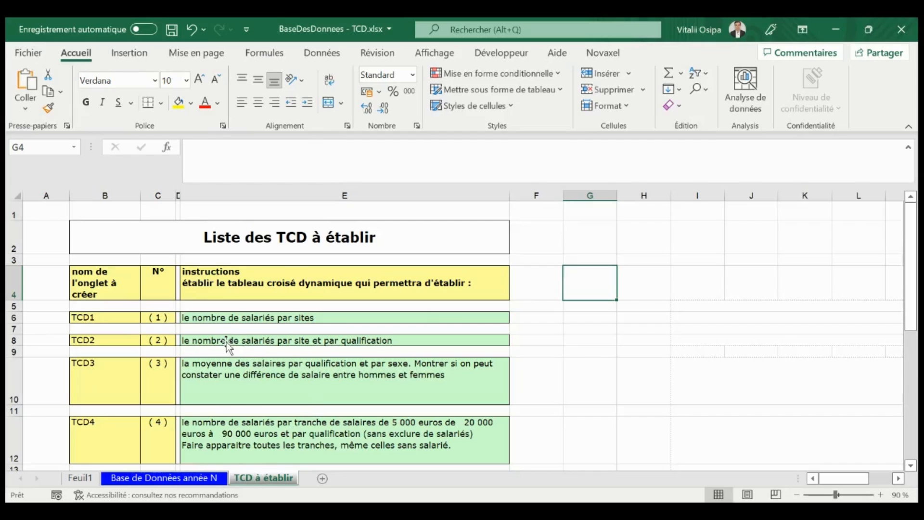
pyautogui.click(437, 345)
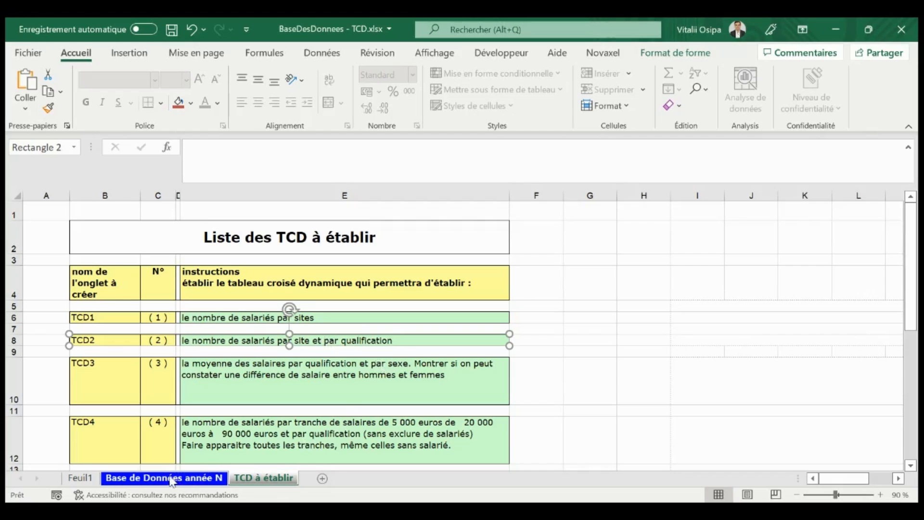
pyautogui.click(80, 481)
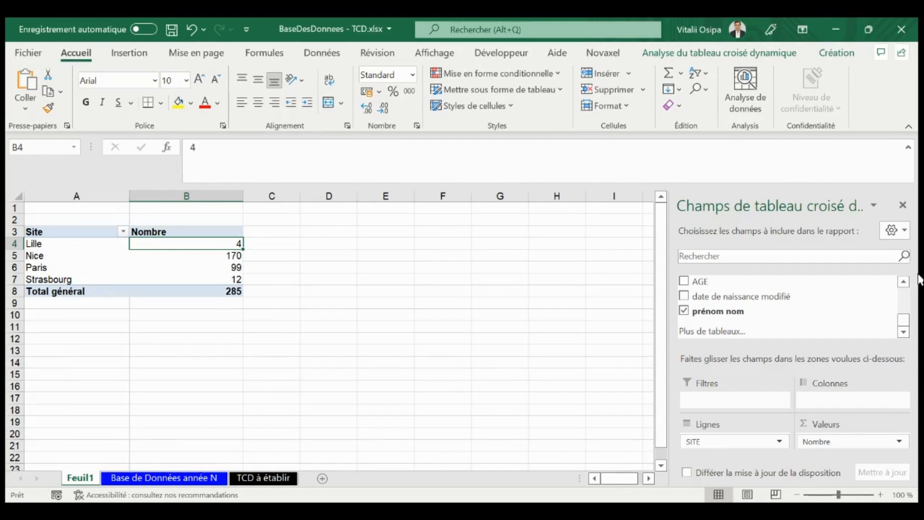
pyautogui.moveTo(903, 322); pyautogui.dragTo(905, 298)
pyautogui.moveTo(746, 310); pyautogui.dragTo(851, 401)
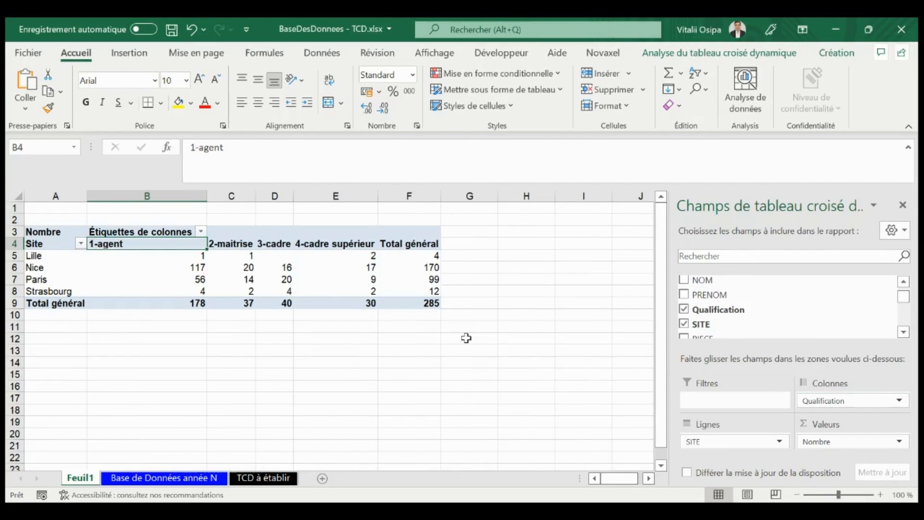
# - Examine the employee counts by site and qualification, referring to the source data and the TCD task list
pyautogui.click(193, 477)
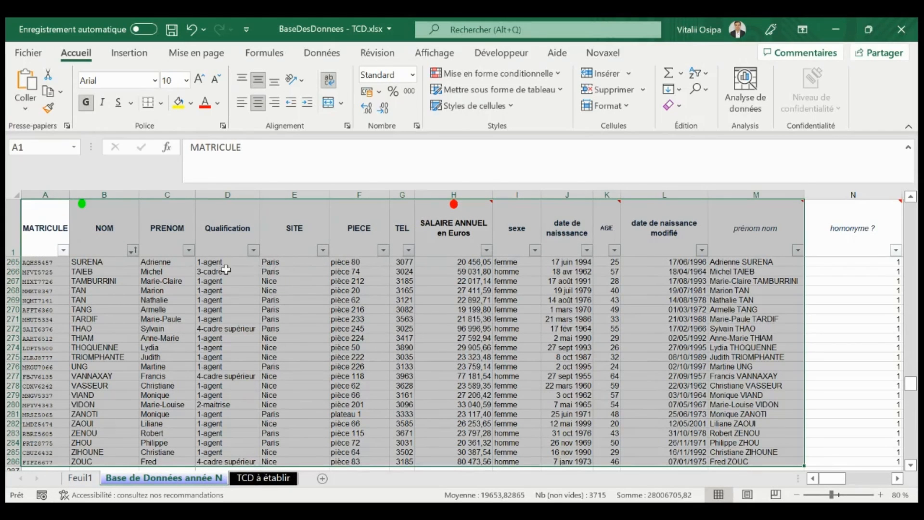
pyautogui.click(264, 478)
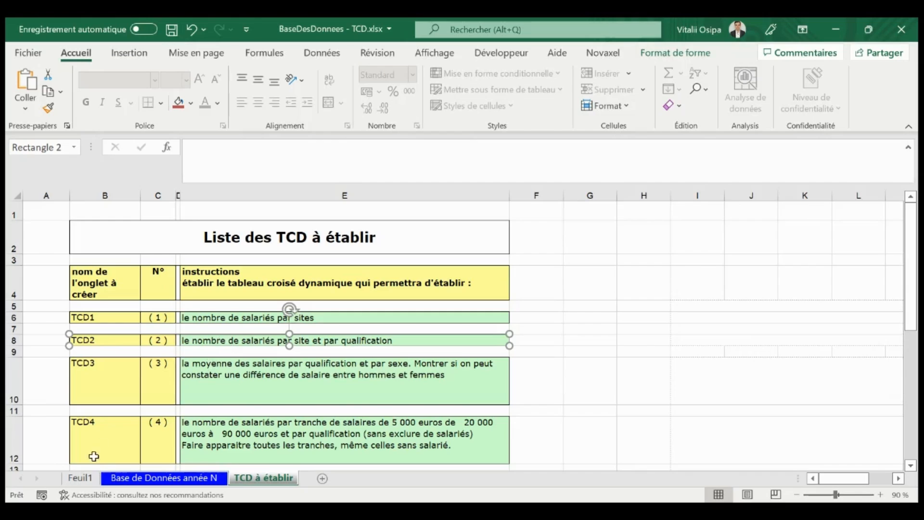
pyautogui.click(80, 478)
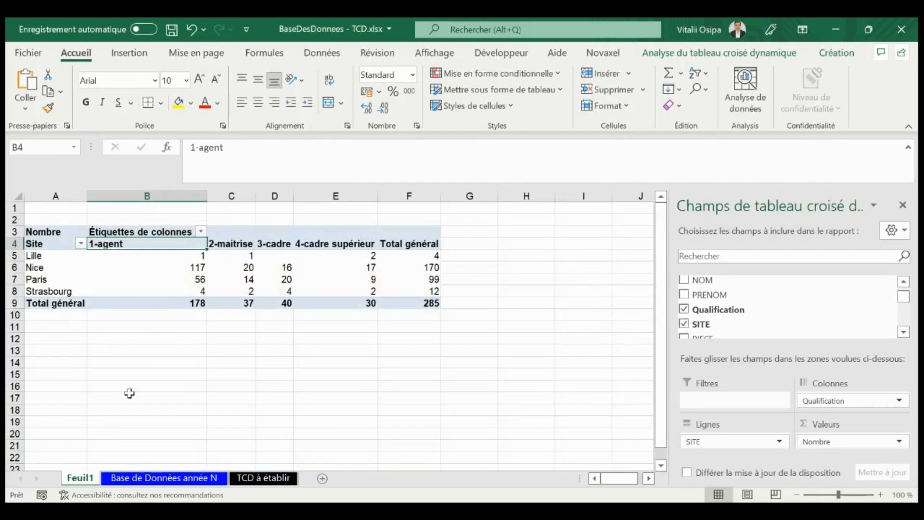
pyautogui.click(185, 267)
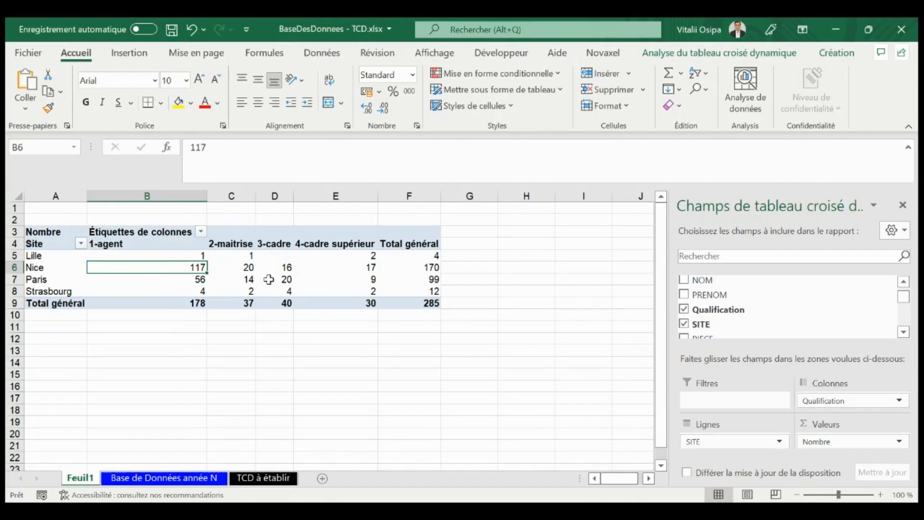
pyautogui.click(288, 278)
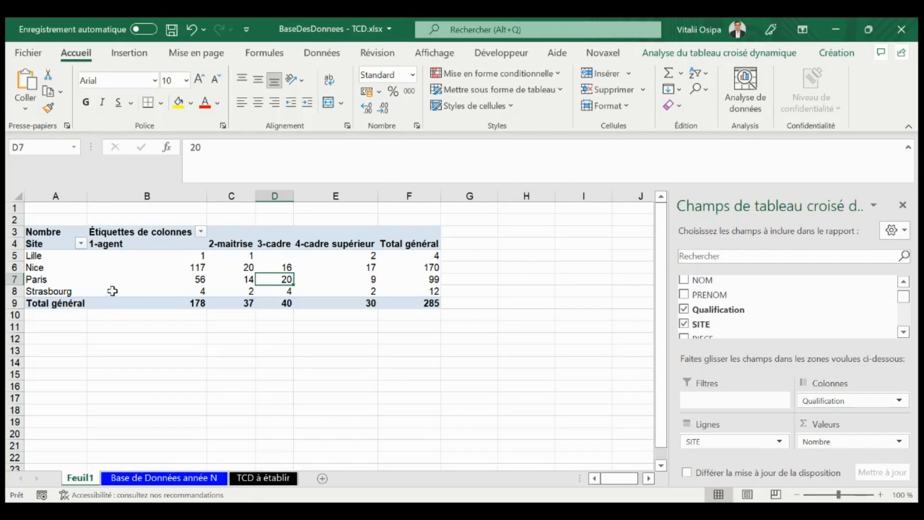
pyautogui.click(351, 280)
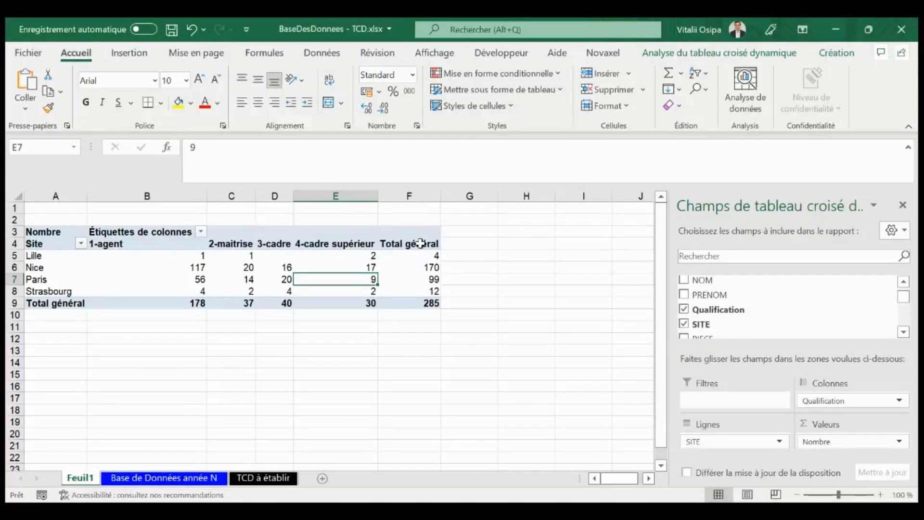
# - Copy the whole site-by-qualification pivot table from A3:F9 and paste the duplicate at cell A14 on the same sheet
pyautogui.click(163, 478)
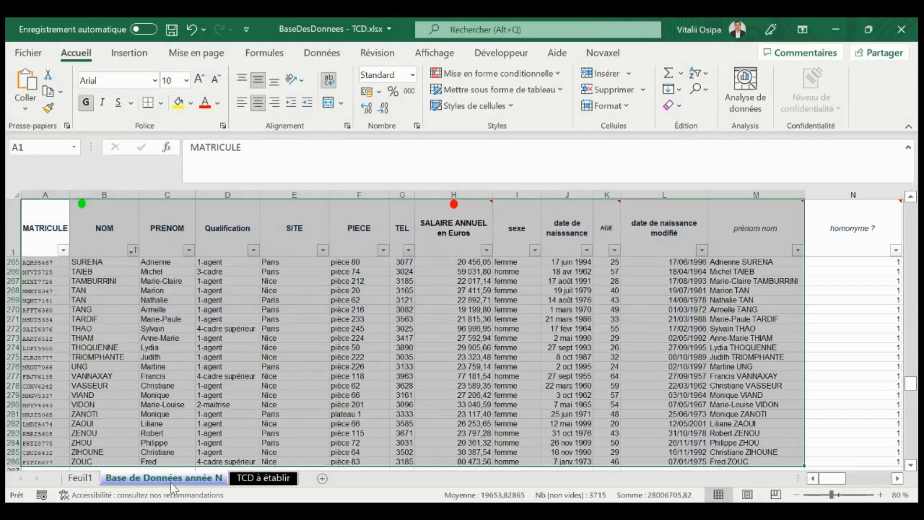
pyautogui.click(271, 477)
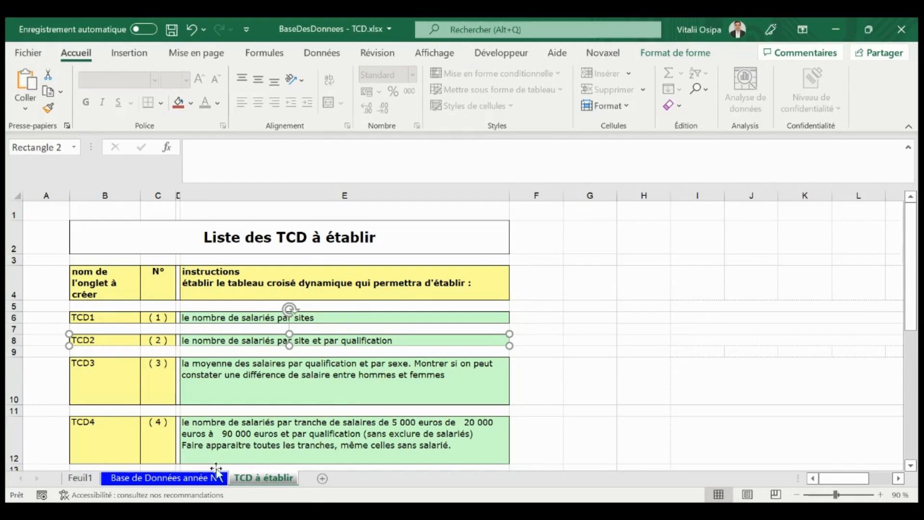
pyautogui.click(80, 478)
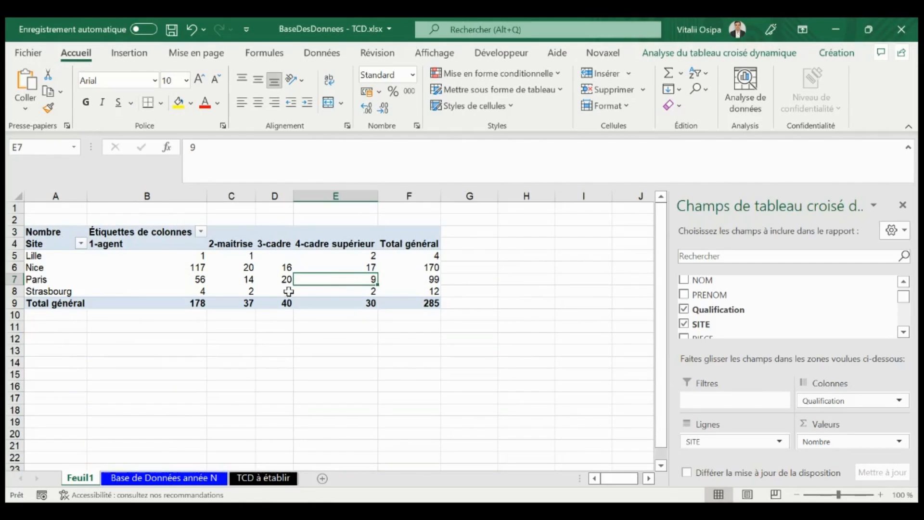
pyautogui.click(161, 270)
pyautogui.click(46, 230)
pyautogui.moveTo(45, 230); pyautogui.dragTo(423, 299)
pyautogui.hotkey('ctrl', 'c')
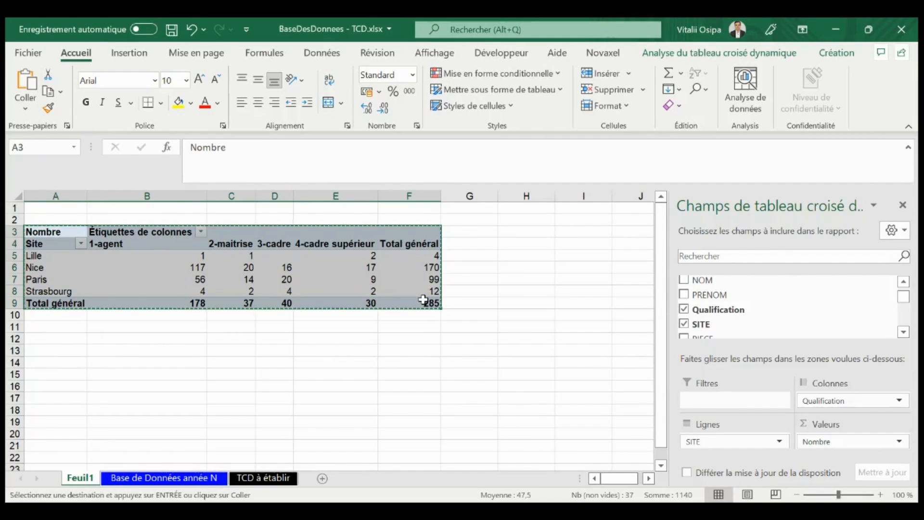
pyautogui.click(69, 360)
pyautogui.hotkey('ctrl', 'v')
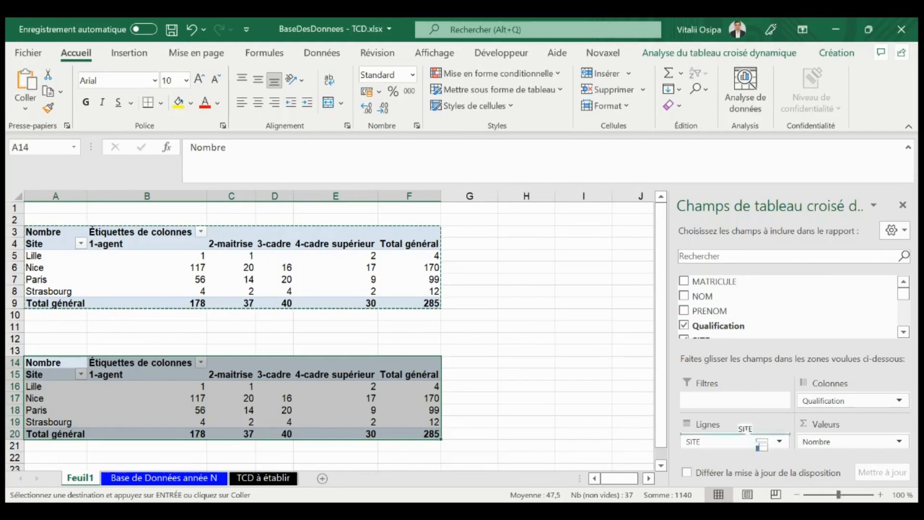
# - Replace SITE with sexe as the row field of the copied pivot table
pyautogui.moveTo(738, 445); pyautogui.dragTo(799, 299)
pyautogui.click(903, 332)
pyautogui.click(903, 332)
pyautogui.click(903, 332)
pyautogui.click(903, 332)
pyautogui.click(903, 332)
pyautogui.moveTo(731, 320); pyautogui.dragTo(746, 440)
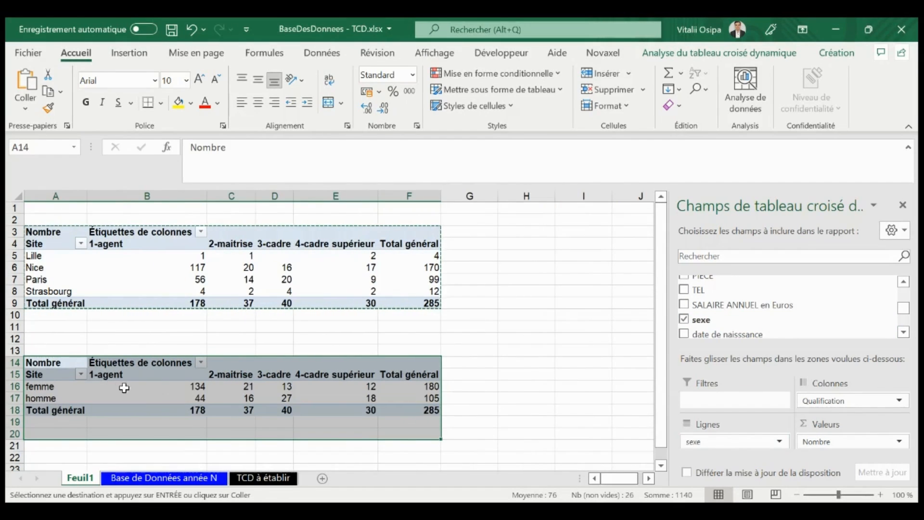
# - Swap the copied pivot table's fields so that Qualification forms the rows and sexe the columns
pyautogui.press('Escape')
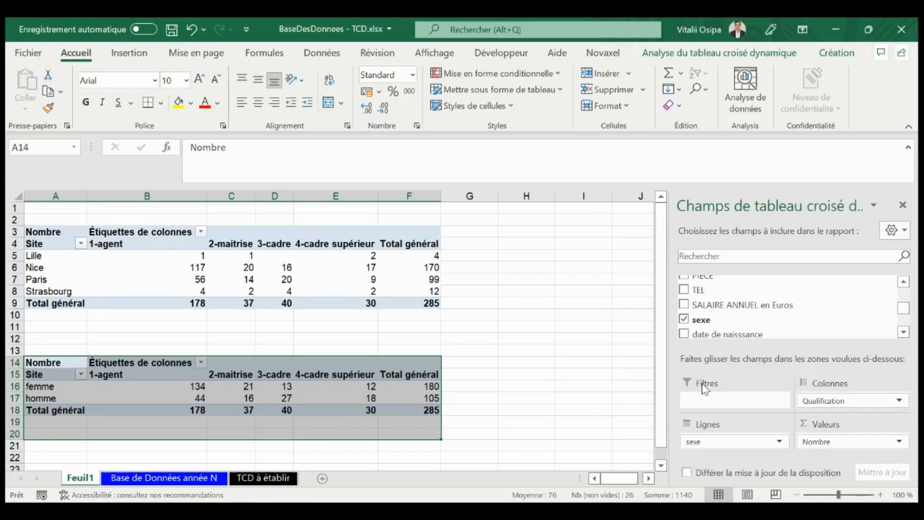
pyautogui.moveTo(825, 400)
pyautogui.mouseDown()
pyautogui.moveTo(762, 453)
pyautogui.moveTo(726, 439)
pyautogui.moveTo(839, 404)
pyautogui.mouseUp()
pyautogui.click(785, 443)
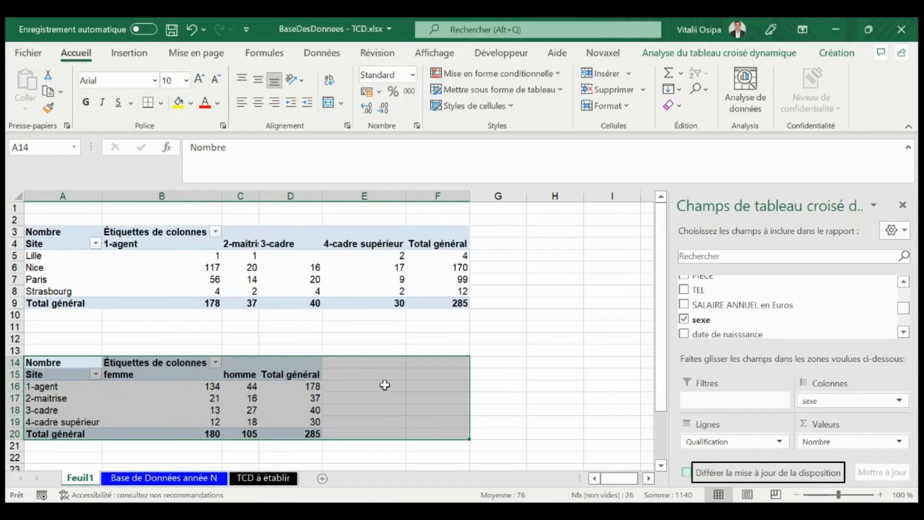
# - Replace the count in the qualification-by-sex pivot table with the average of SALAIRE ANNUEL en Euros
pyautogui.click(373, 396)
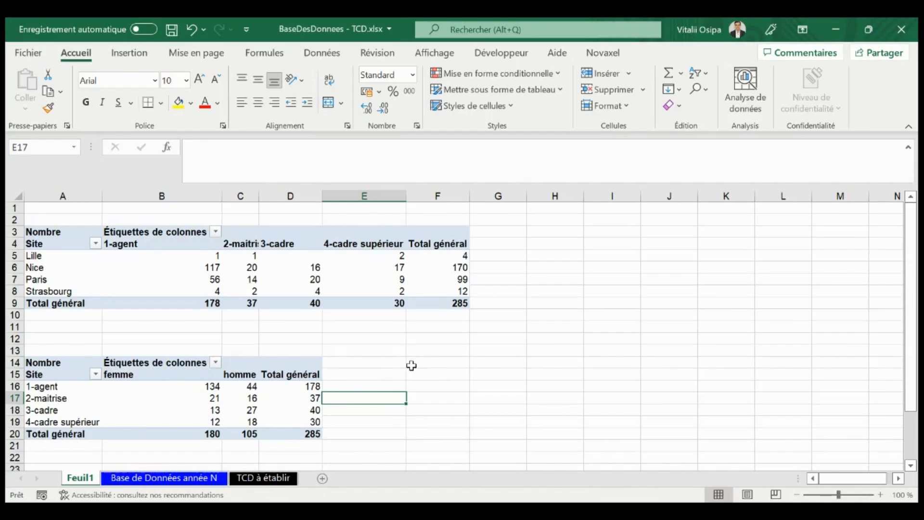
pyautogui.click(303, 397)
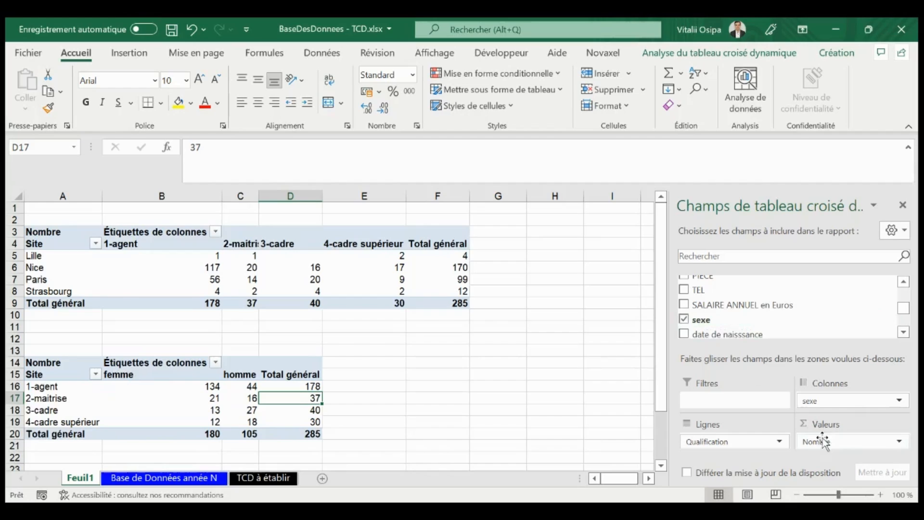
pyautogui.moveTo(759, 311); pyautogui.dragTo(816, 326)
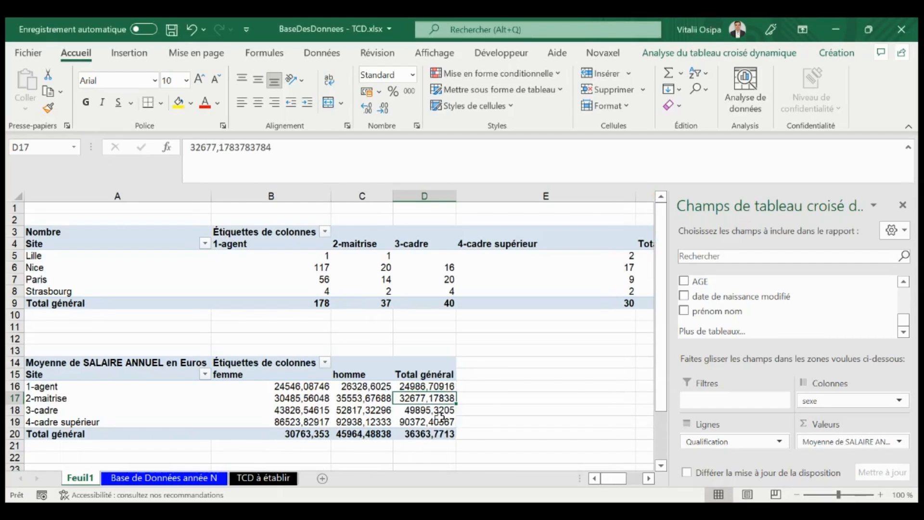
# - Strip the decimals from the average salaries in B16:D20 and apply the thousands-separator number format with two decimals
pyautogui.click(567, 386)
pyautogui.moveTo(275, 386); pyautogui.dragTo(440, 434)
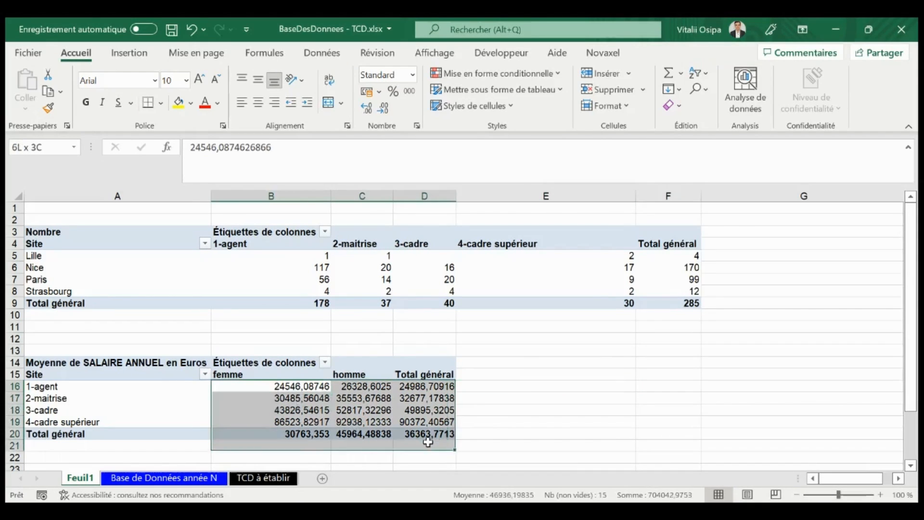
pyautogui.click(366, 107)
pyautogui.click(383, 109)
pyautogui.click(382, 108)
pyautogui.click(383, 108)
pyautogui.click(382, 109)
pyautogui.click(382, 108)
pyautogui.click(383, 108)
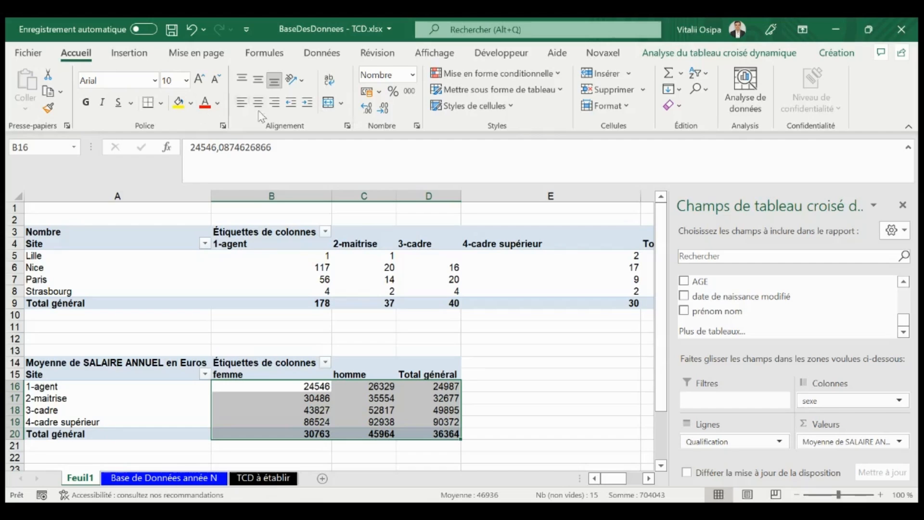
pyautogui.click(406, 94)
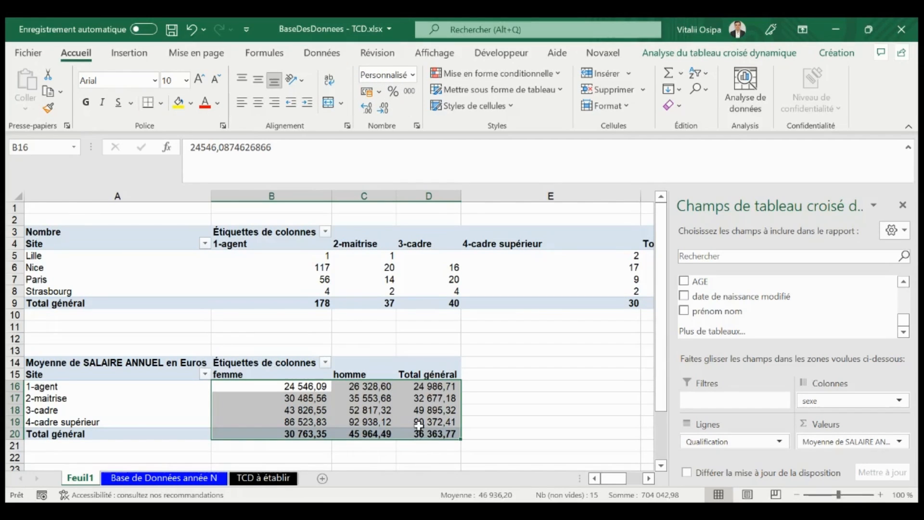
# - Compare the men's, women's and overall average salaries for the 4-cadre supérieur qualification
pyautogui.click(371, 422)
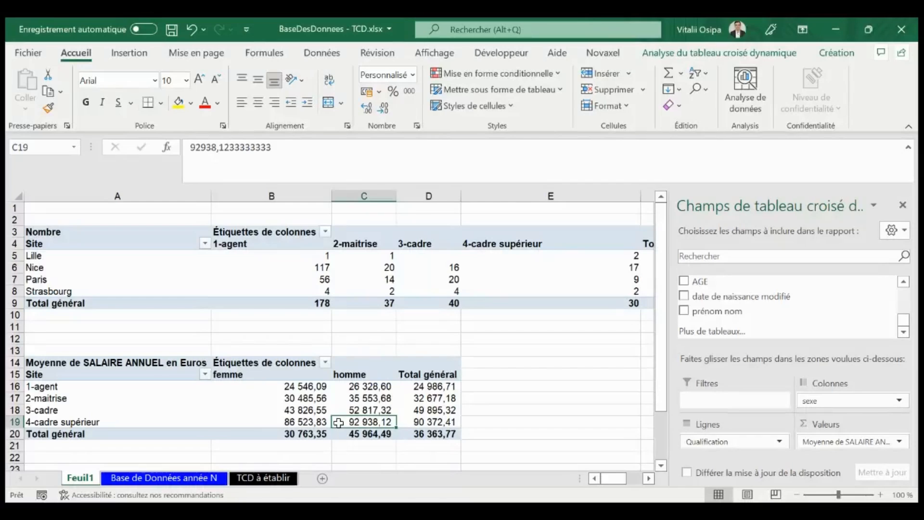
pyautogui.click(269, 421)
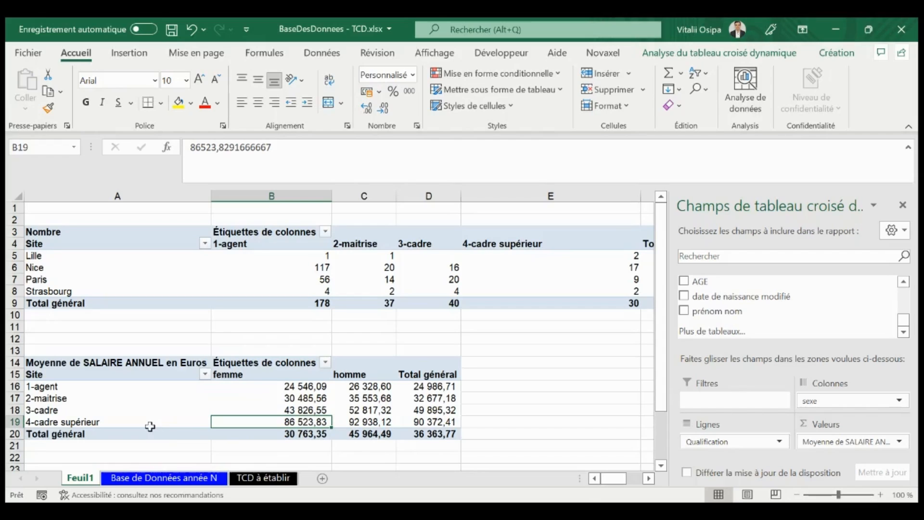
pyautogui.click(441, 422)
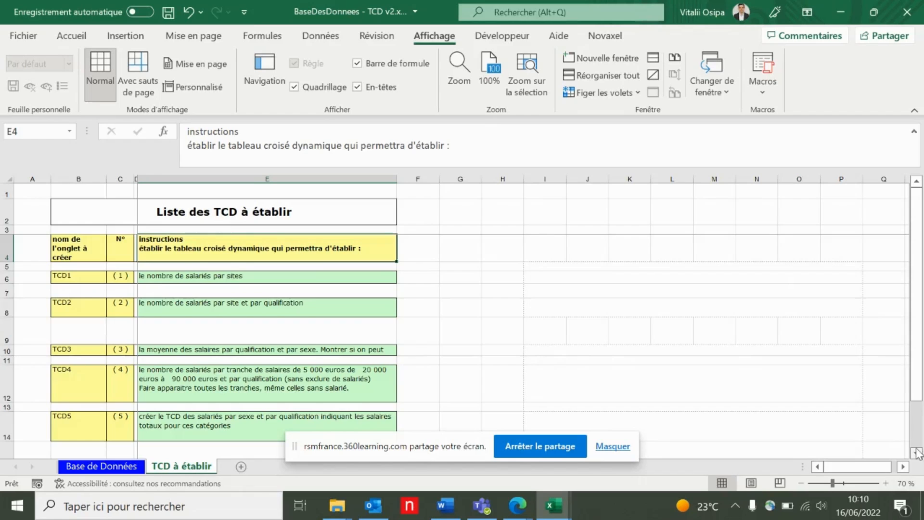
# - Read the TCD4 instruction and create a pivot table on a new worksheet from columns A:M of Base de Données
pyautogui.scroll(-3, 503, 303)
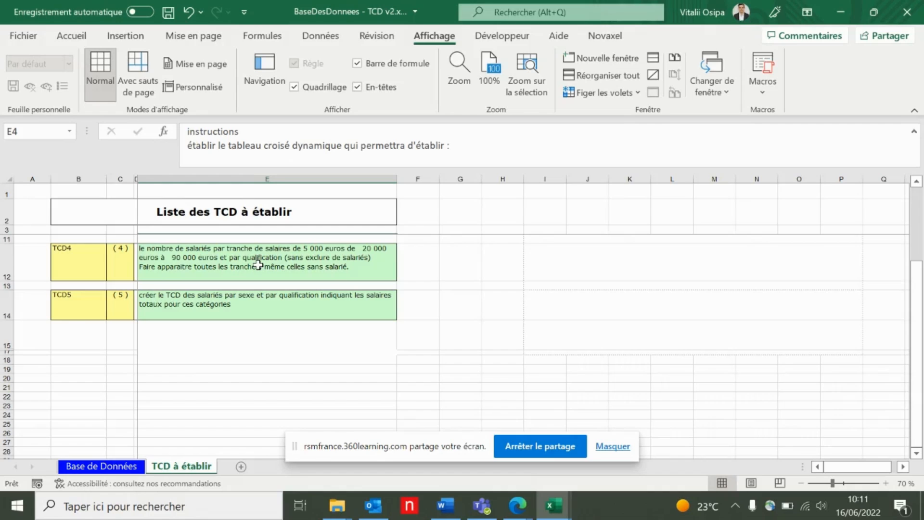
pyautogui.click(91, 466)
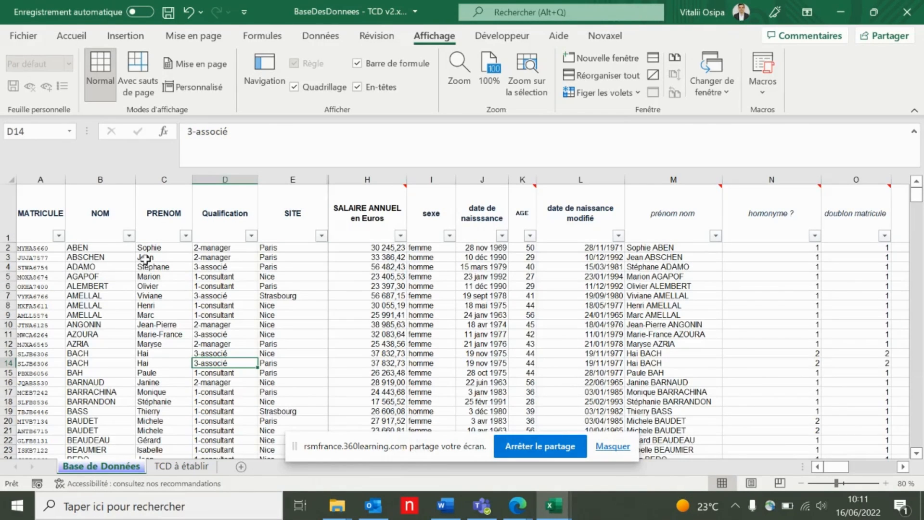
pyautogui.moveTo(36, 179); pyautogui.dragTo(655, 183)
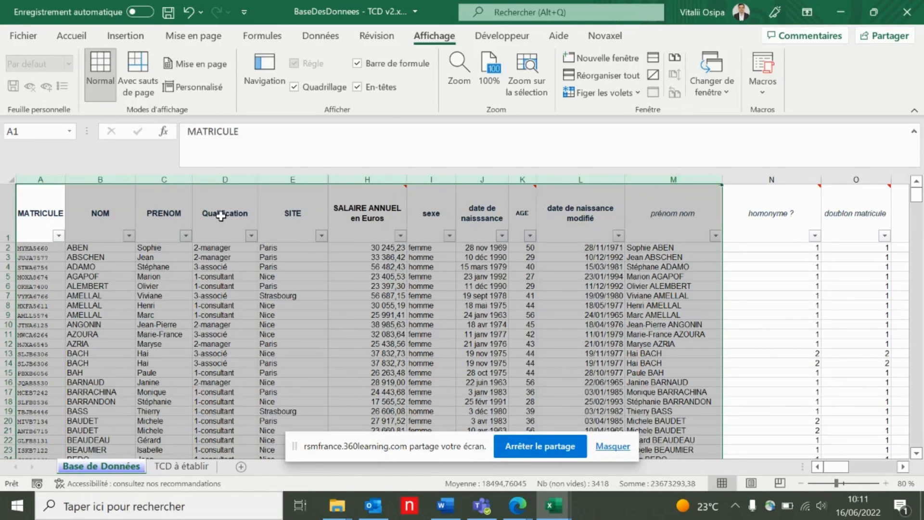
pyautogui.click(124, 38)
pyautogui.click(40, 93)
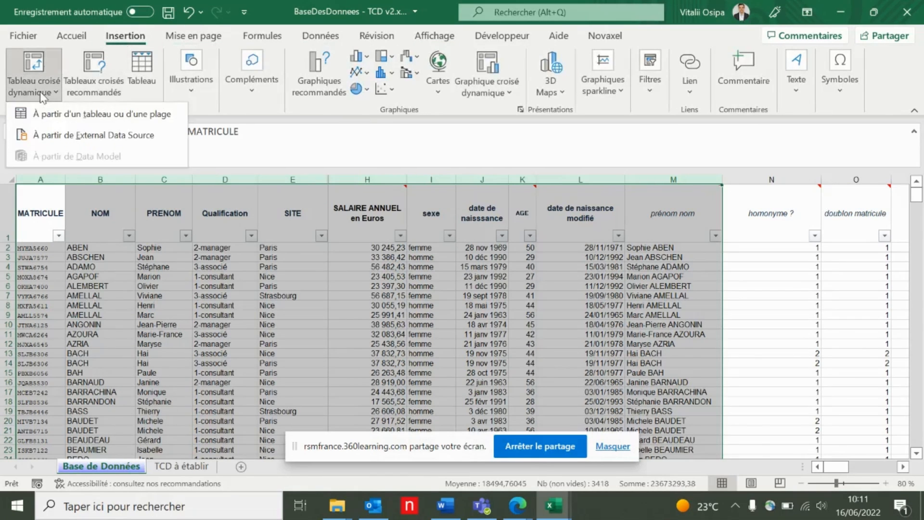
pyautogui.click(58, 114)
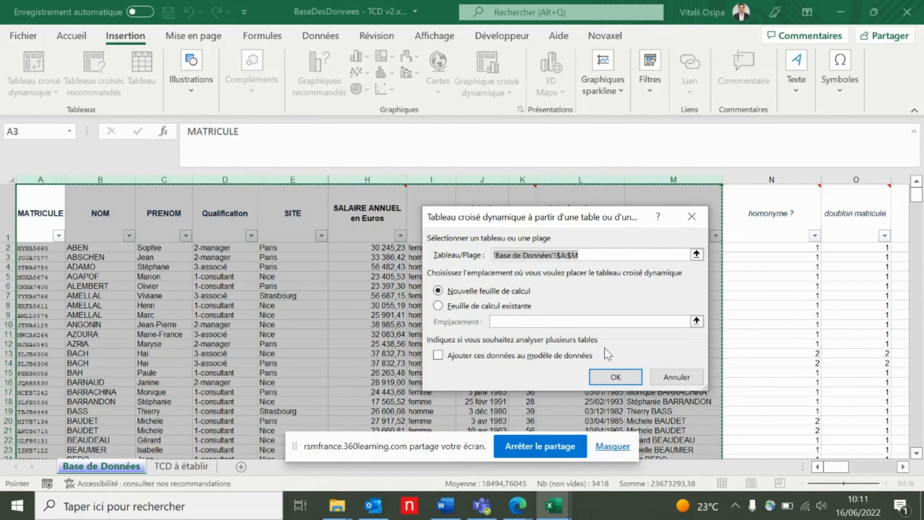
pyautogui.click(615, 377)
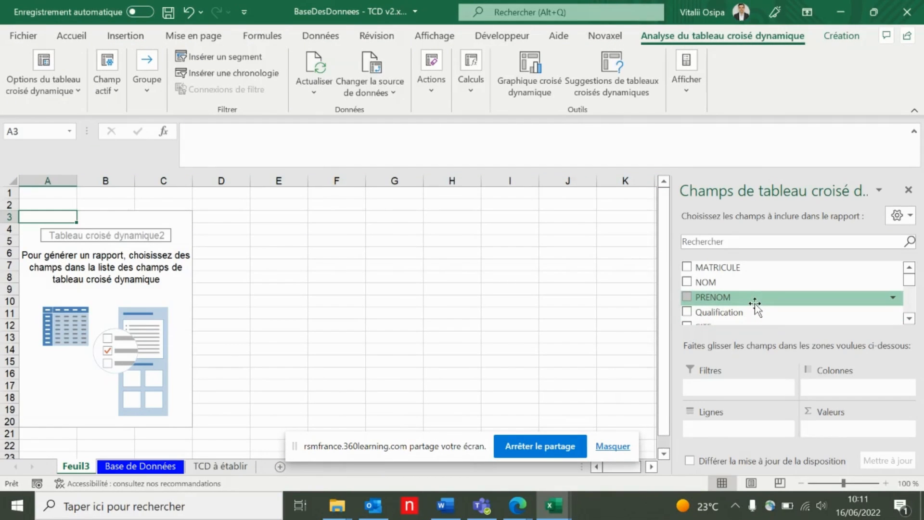
# - Set Qualification as the column field and SALAIRE ANNUEL en Euros as the row field of the pivot table
pyautogui.moveTo(759, 312); pyautogui.dragTo(841, 398)
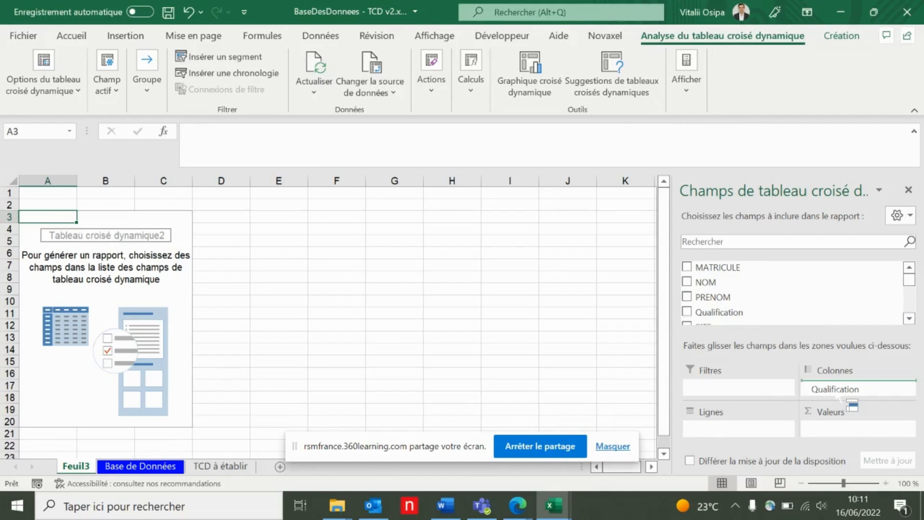
pyautogui.moveTo(841, 399); pyautogui.dragTo(837, 392)
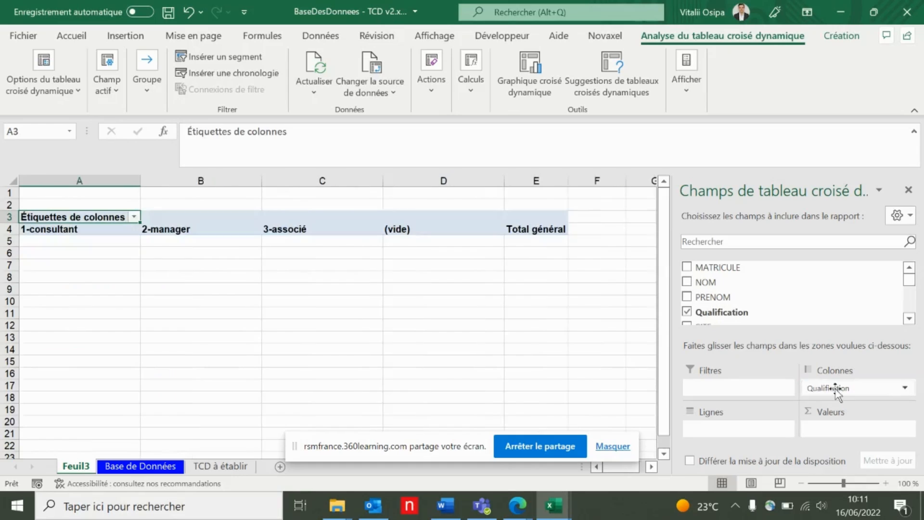
pyautogui.scroll(-3, 752, 291)
pyautogui.moveTo(754, 274); pyautogui.dragTo(753, 426)
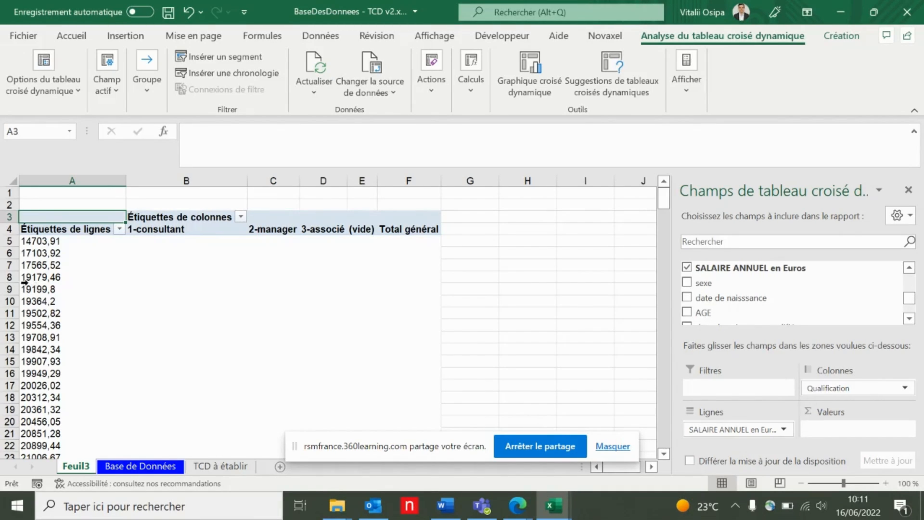
# - Group the salary row labels into brackets of 5000 starting at 10000 and ending at 65000
pyautogui.rightClick(55, 254)
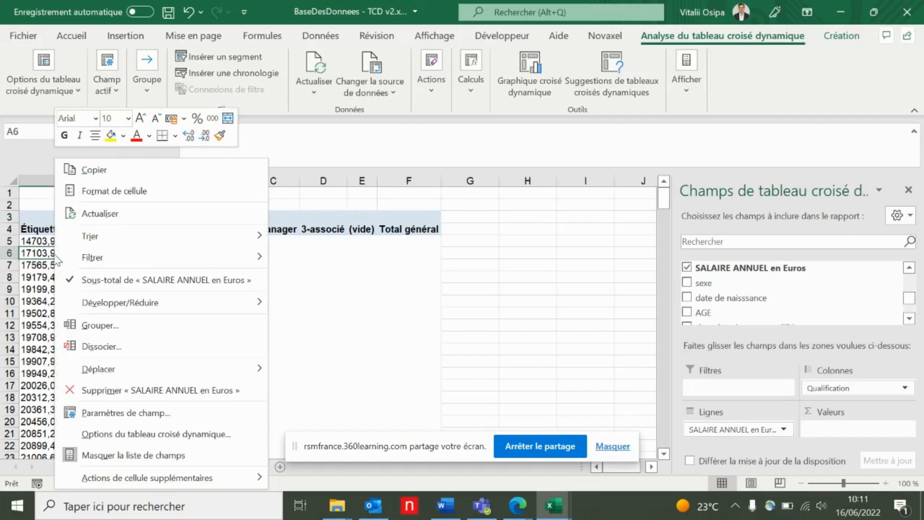
pyautogui.click(94, 328)
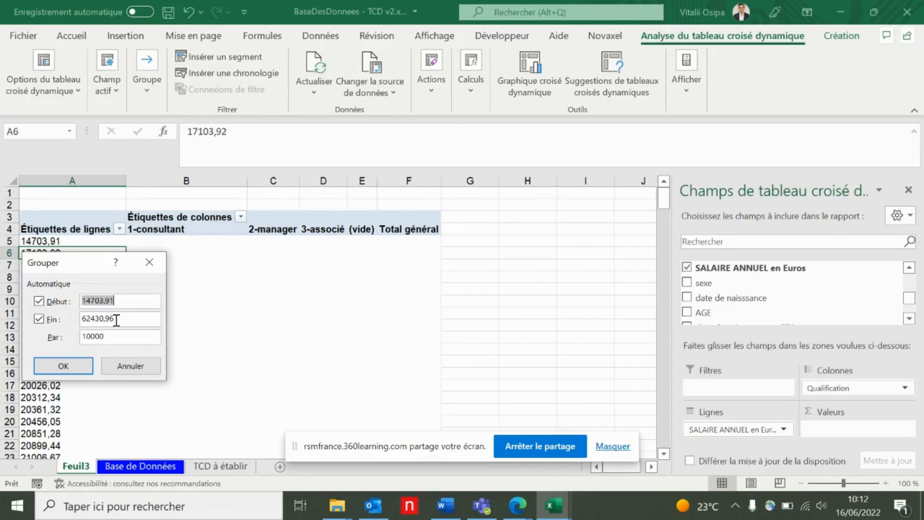
pyautogui.click(89, 302)
pyautogui.press('Delete')
pyautogui.press('Delete')
pyautogui.press('Delete')
pyautogui.write('0000')
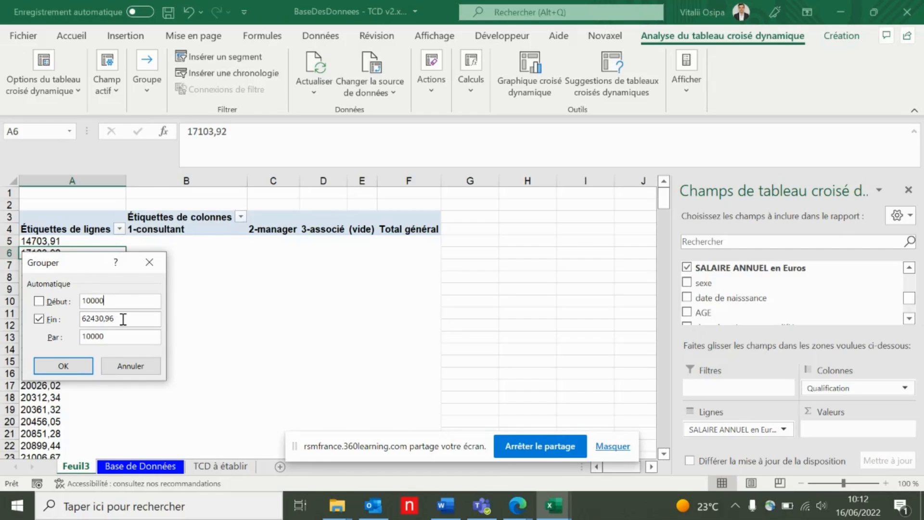
pyautogui.moveTo(118, 319); pyautogui.dragTo(80, 329)
pyautogui.write('65000')
pyautogui.click(90, 337)
pyautogui.press('BackSpace')
pyautogui.write('5')
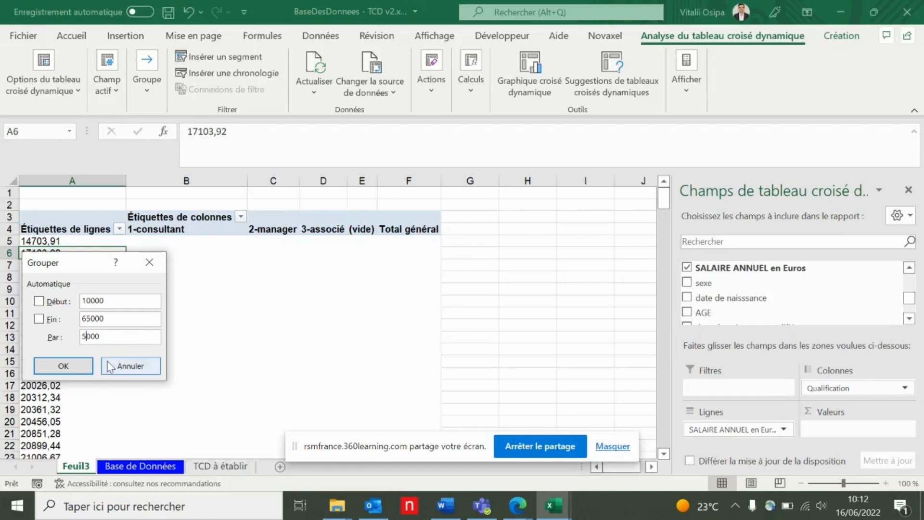
pyautogui.click(63, 366)
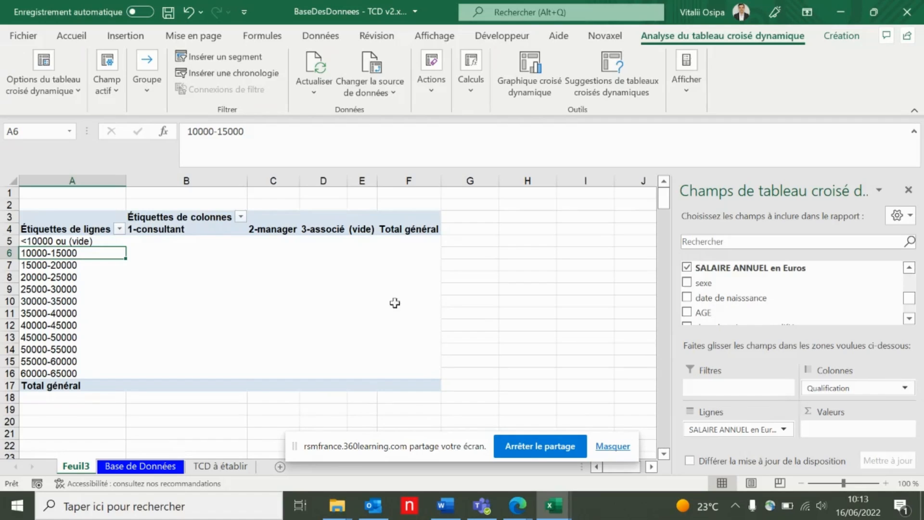
# - Add the prénom nom field as a value to count the employees per salary bracket and qualification
pyautogui.click(909, 318)
pyautogui.click(909, 318)
pyautogui.click(908, 319)
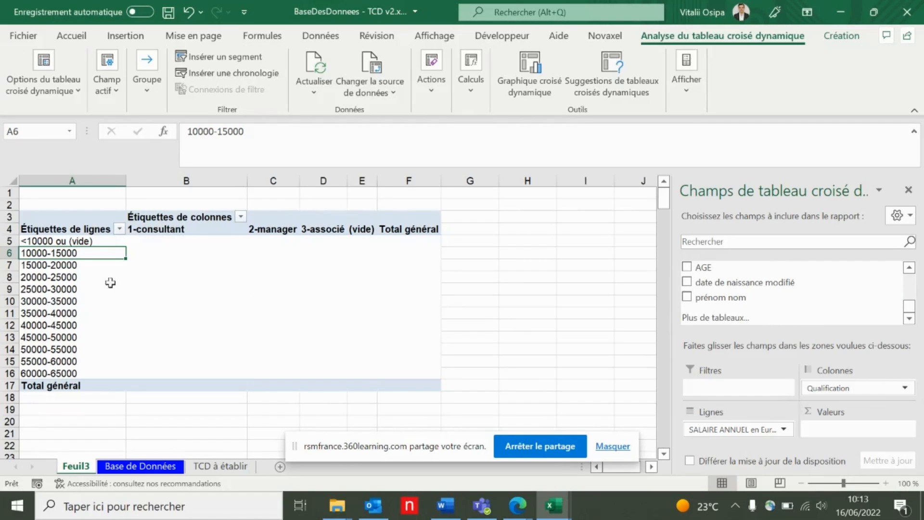
pyautogui.click(151, 256)
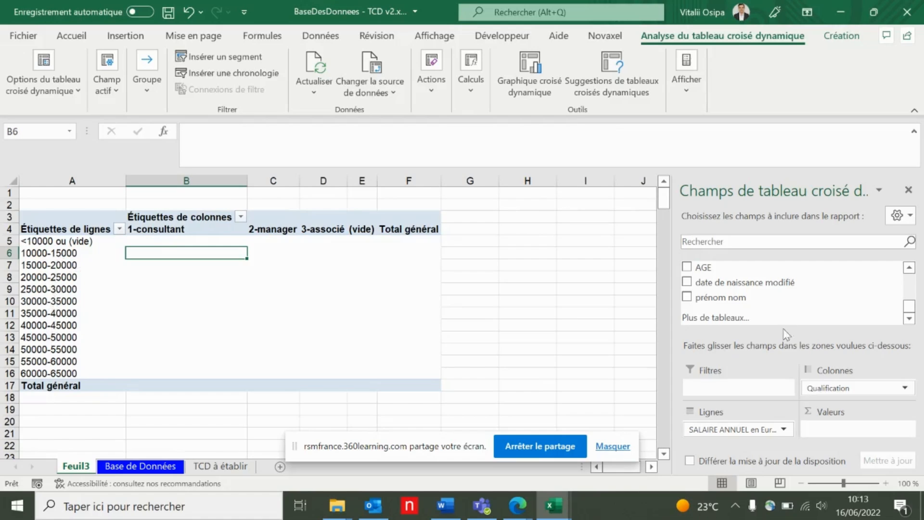
pyautogui.moveTo(739, 299); pyautogui.dragTo(859, 425)
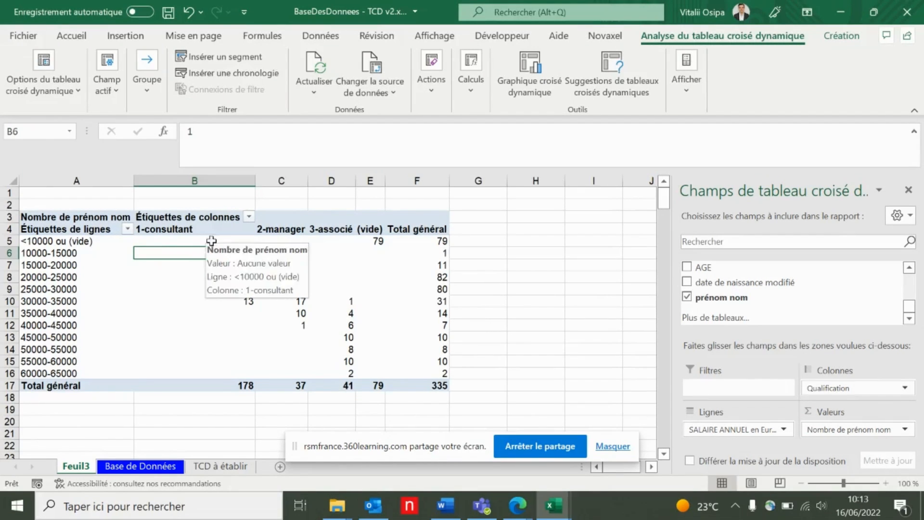
# - Examine the blank entries and limit the pivot table's data source to the database's filled rows, from MATRICULE through doublon matricule
pyautogui.click(224, 277)
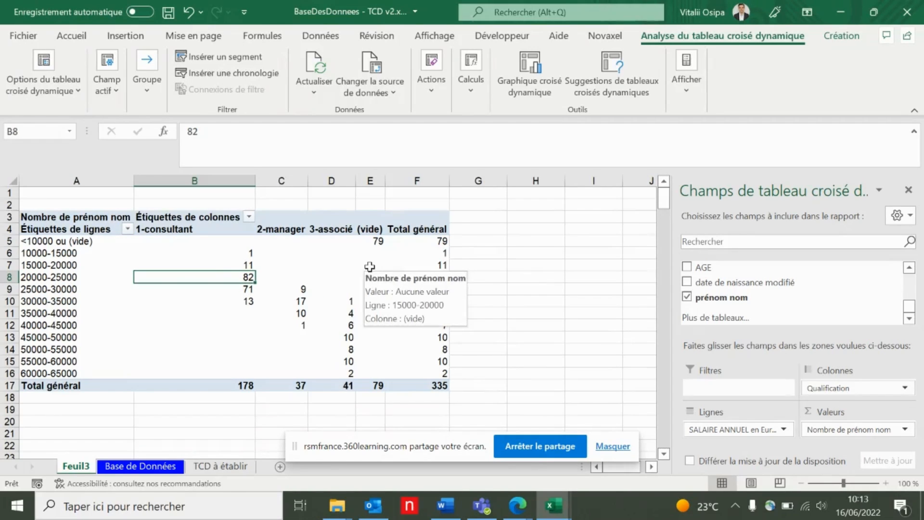
pyautogui.moveTo(369, 322)
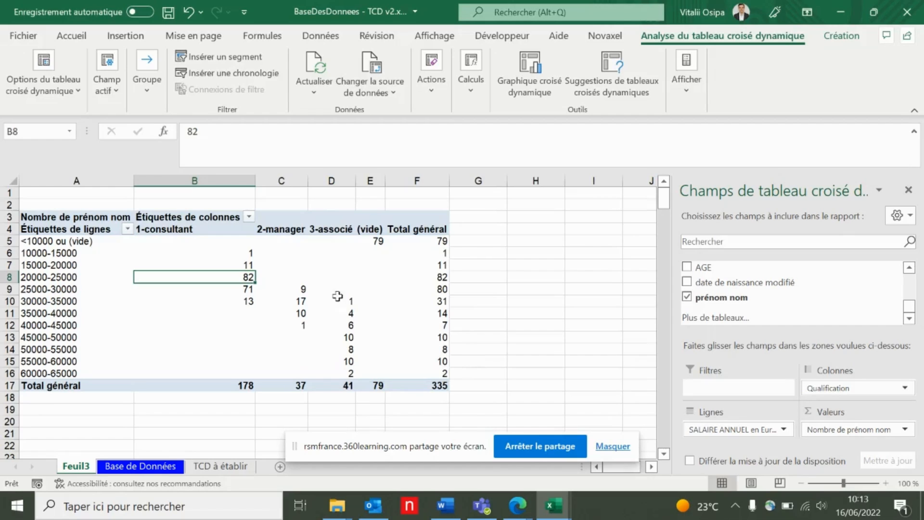
pyautogui.moveTo(191, 248)
pyautogui.moveTo(89, 241)
pyautogui.moveTo(324, 269)
pyautogui.click(399, 93)
pyautogui.click(408, 114)
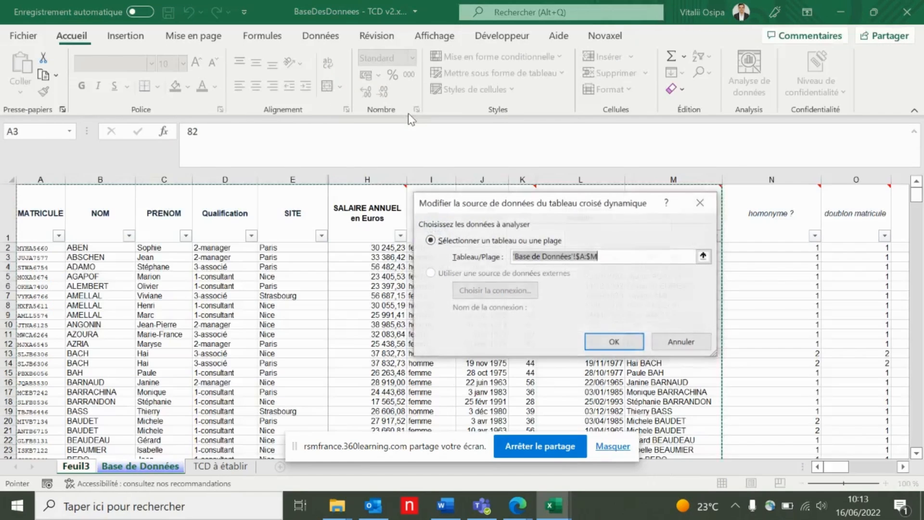
pyautogui.moveTo(42, 210); pyautogui.dragTo(854, 347)
pyautogui.click(619, 342)
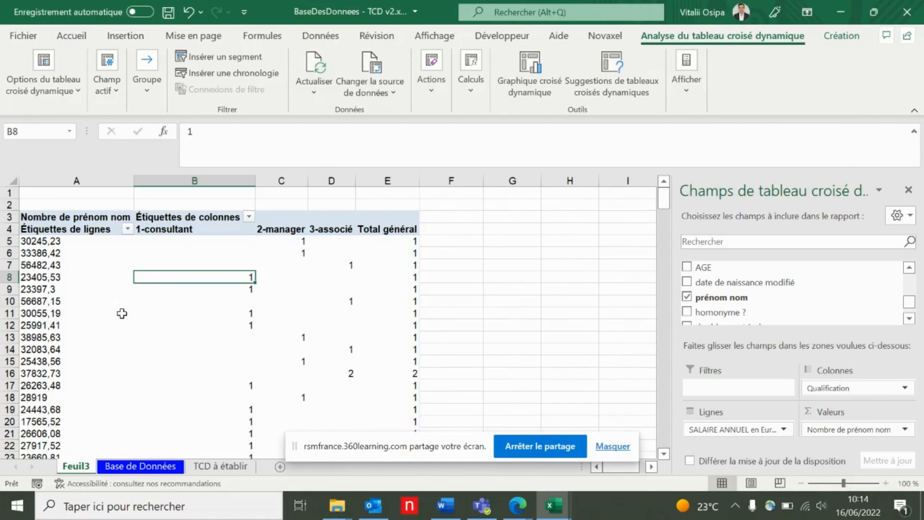
# - Regroup the individual salary row labels from 10000 to 65000 in steps of 5000
pyautogui.rightClick(38, 301)
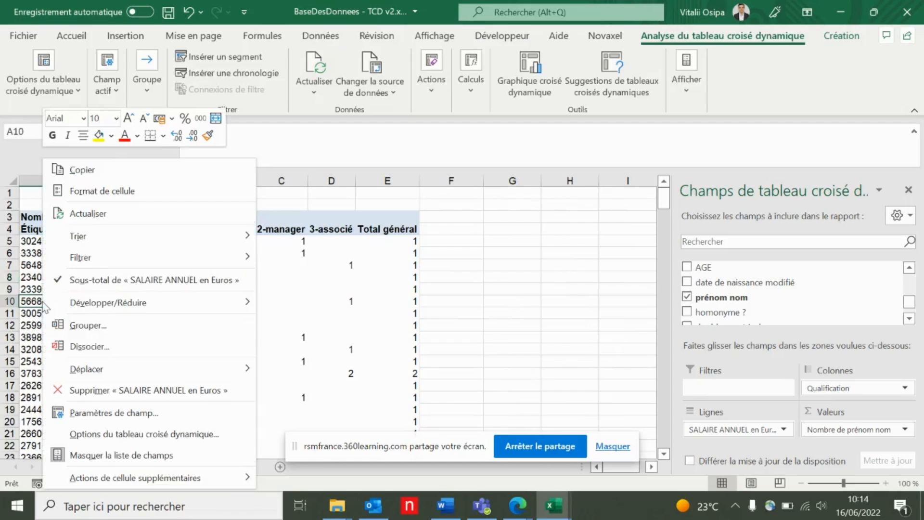
pyautogui.click(87, 324)
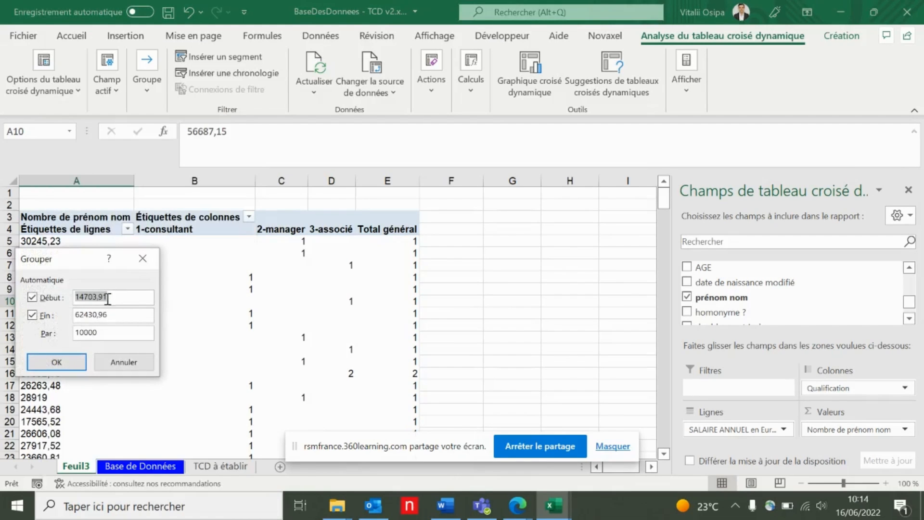
pyautogui.write('100')
pyautogui.doubleClick(114, 315)
pyautogui.write('65000')
pyautogui.click(83, 332)
pyautogui.press('BackSpace')
pyautogui.press('BackSpace')
pyautogui.write('5')
pyautogui.click(56, 362)
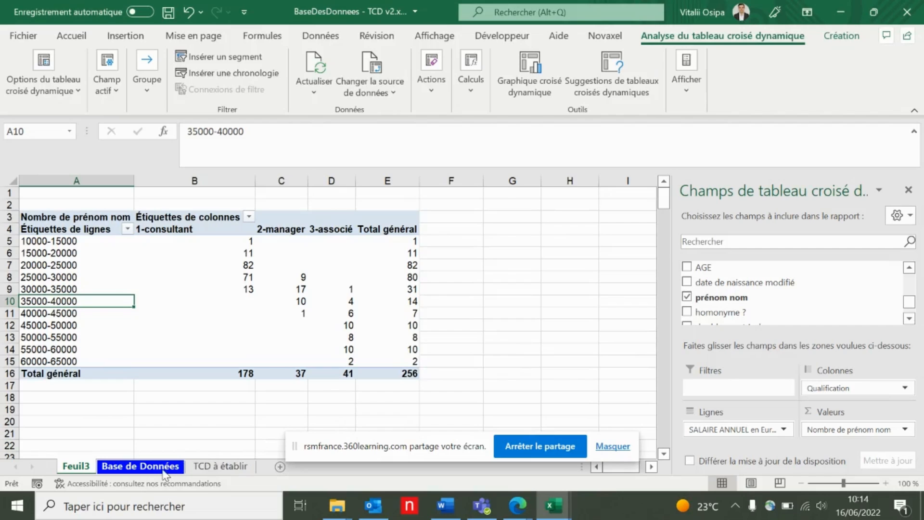
# - Read the TCD5 instruction and create a pivot table on a new worksheet from the database range A1:M257, MATRICULE through prénom nom
pyautogui.click(219, 466)
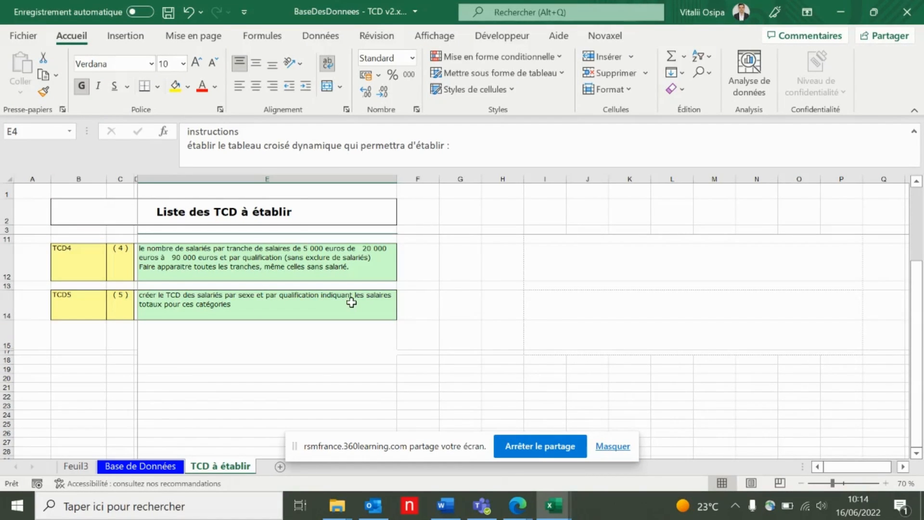
pyautogui.click(144, 466)
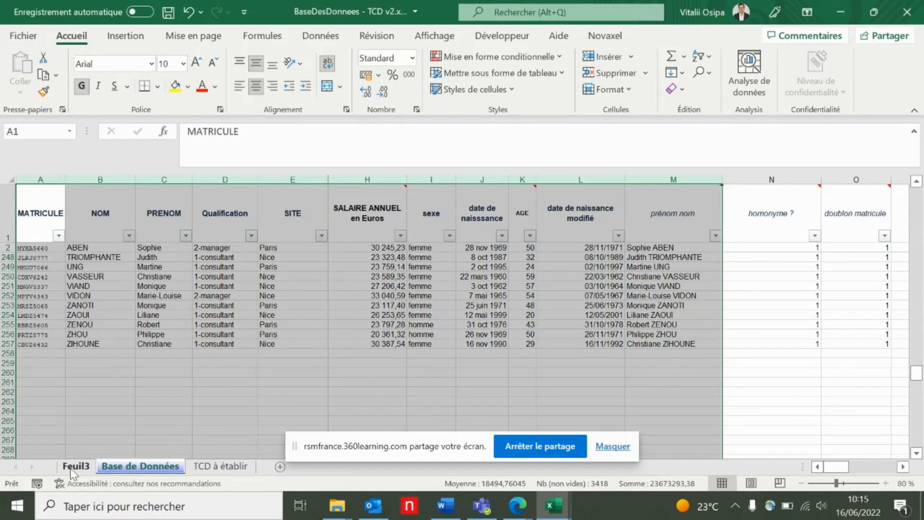
pyautogui.moveTo(659, 344); pyautogui.dragTo(21, 212)
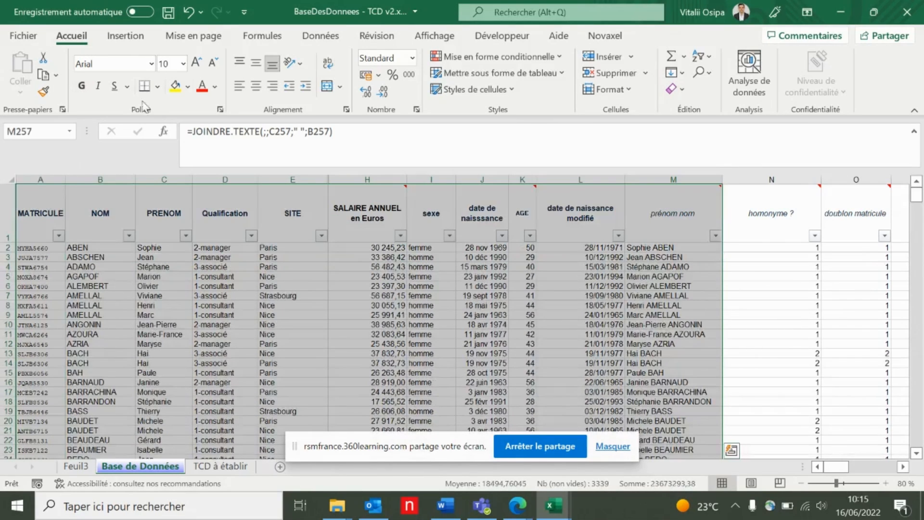
pyautogui.click(125, 35)
pyautogui.click(50, 68)
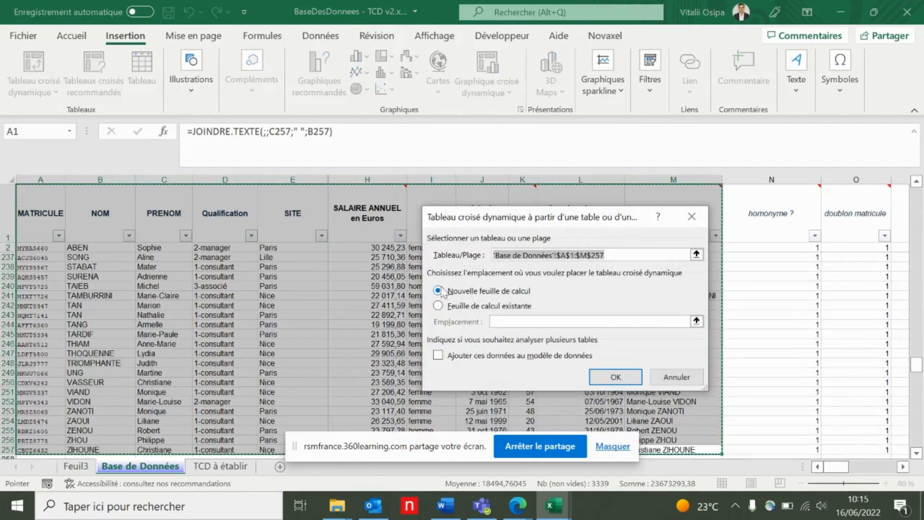
pyautogui.click(612, 372)
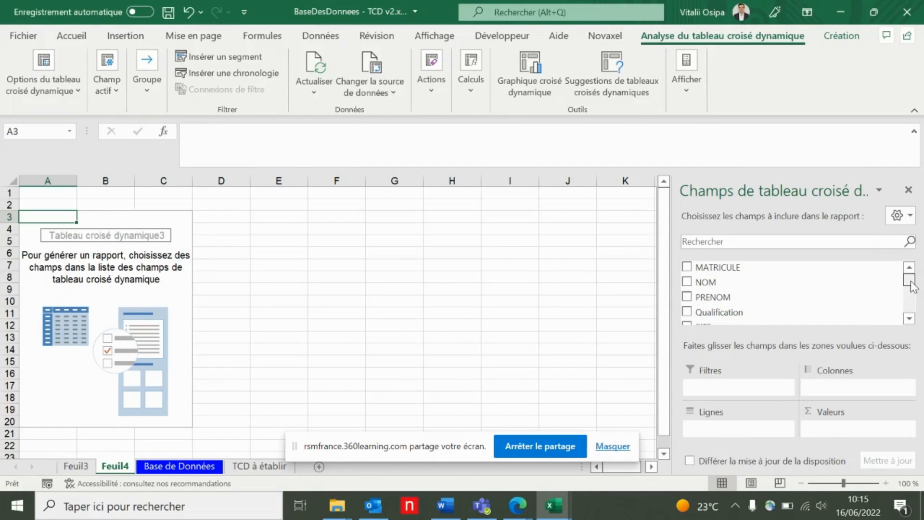
# - Add the Qualification field to the pivot table's rows, with sexe nested beneath it
pyautogui.moveTo(909, 278); pyautogui.dragTo(913, 291)
pyautogui.moveTo(714, 271); pyautogui.dragTo(739, 431)
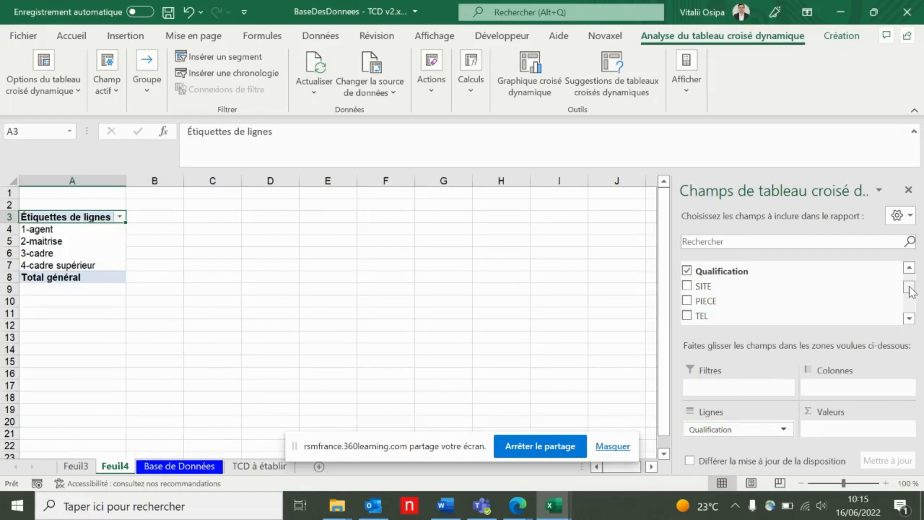
pyautogui.moveTo(910, 290)
pyautogui.mouseDown()
pyautogui.moveTo(909, 270)
pyautogui.moveTo(909, 290)
pyautogui.moveTo(909, 282)
pyautogui.mouseUp()
pyautogui.moveTo(767, 295); pyautogui.dragTo(732, 435)
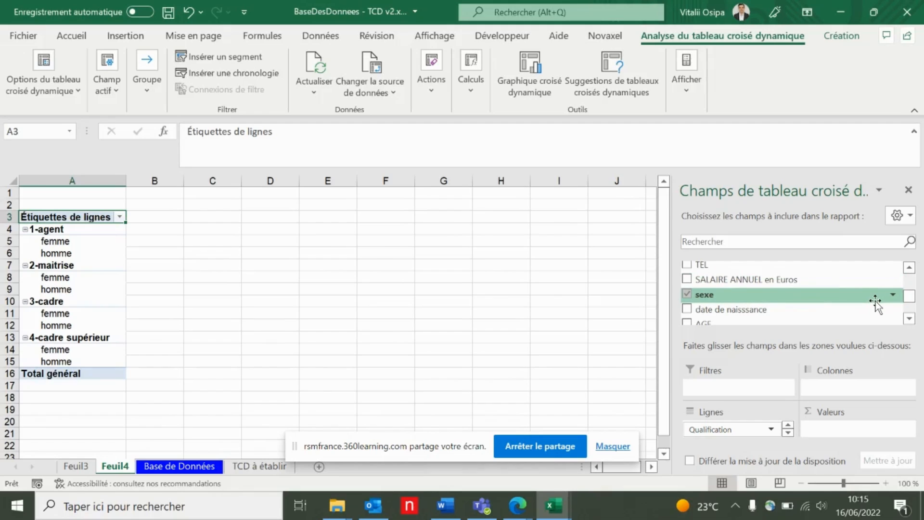
# - Add SALAIRE ANNUEL en Euros as a value to sum the salaries by qualification and sex
pyautogui.click(908, 318)
pyautogui.click(908, 318)
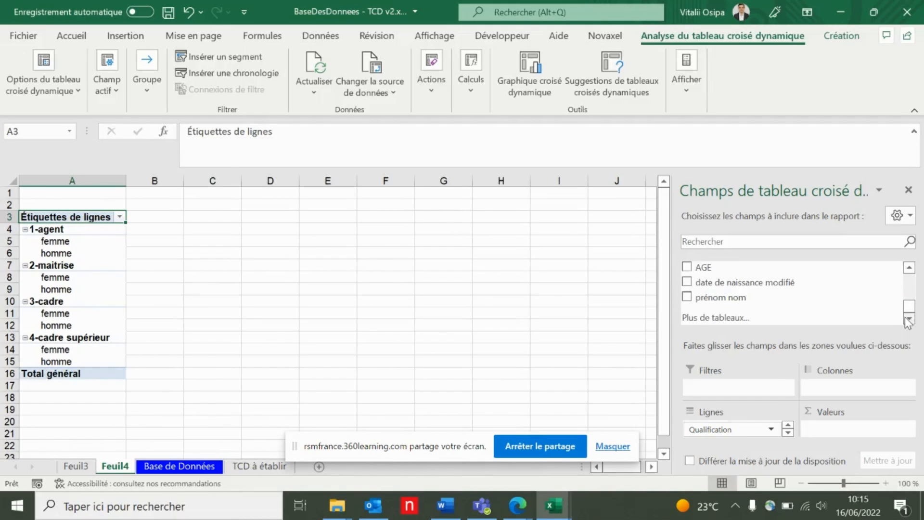
pyautogui.scroll(4, 878, 274)
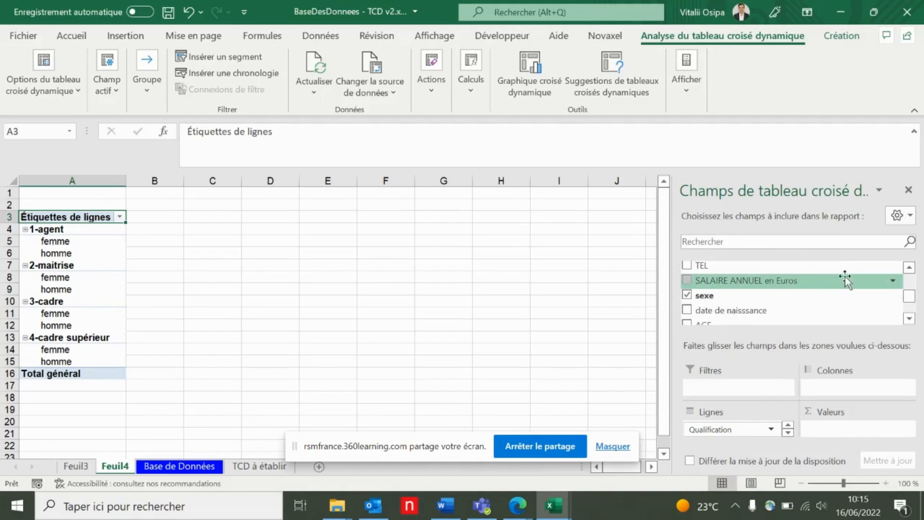
pyautogui.moveTo(769, 280); pyautogui.dragTo(847, 430)
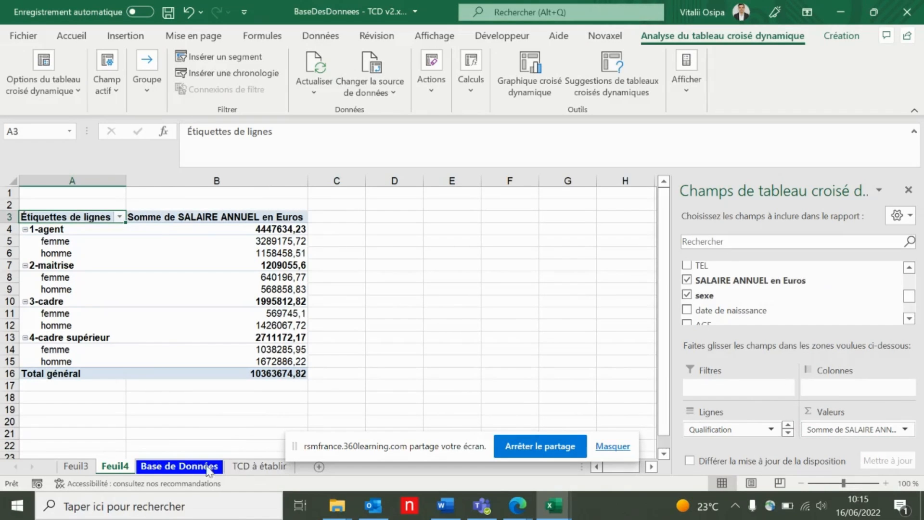
# - Check the qualifications in the database, and switch the new pivot table to the classic pivot table layout
pyautogui.click(179, 461)
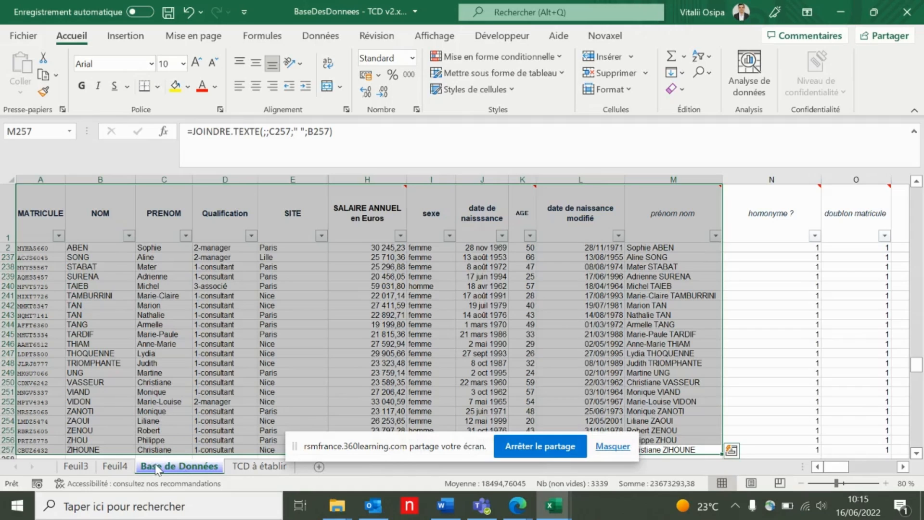
pyautogui.click(120, 467)
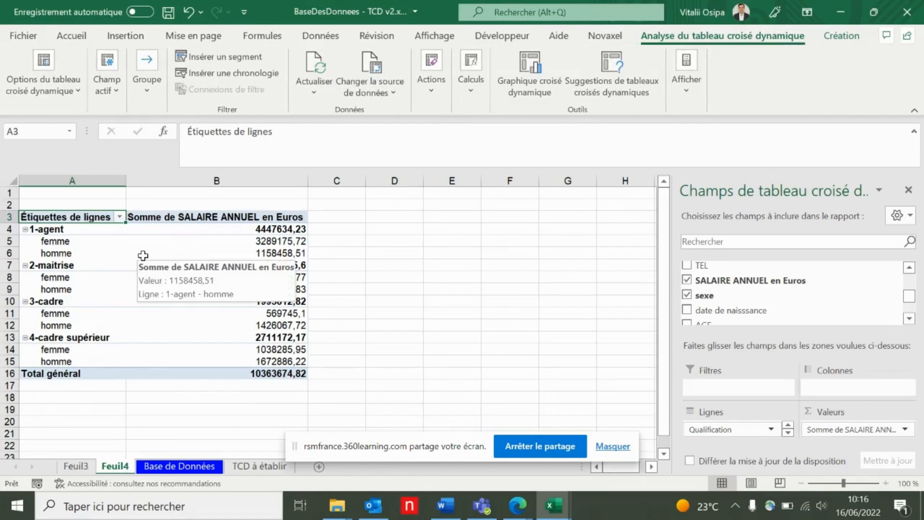
pyautogui.click(143, 255)
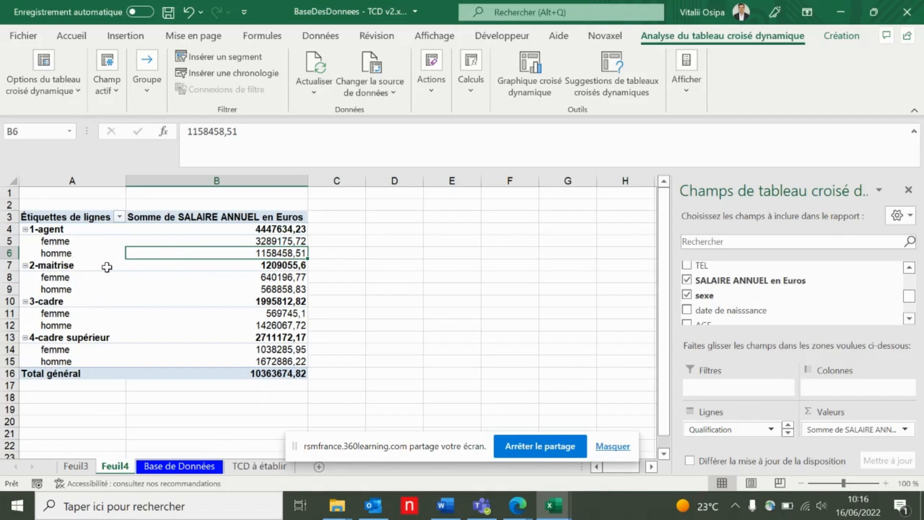
pyautogui.click(68, 246)
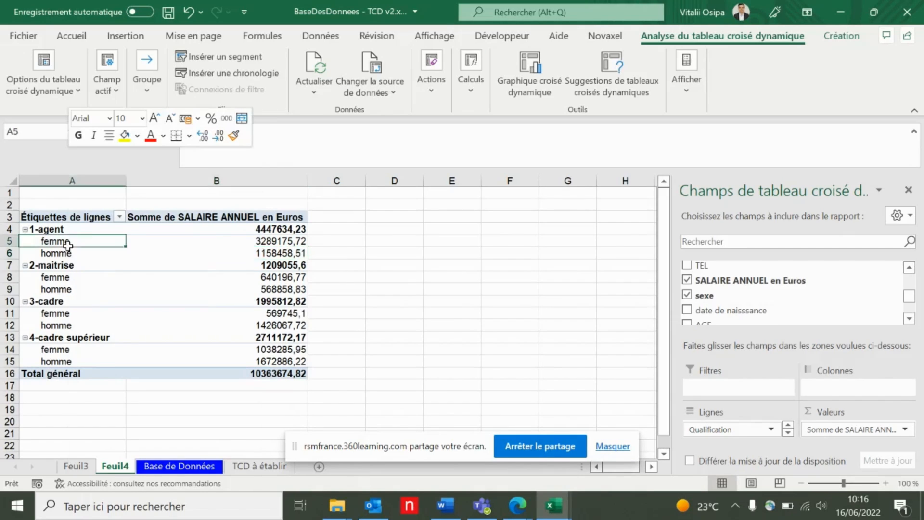
pyautogui.rightClick(69, 246)
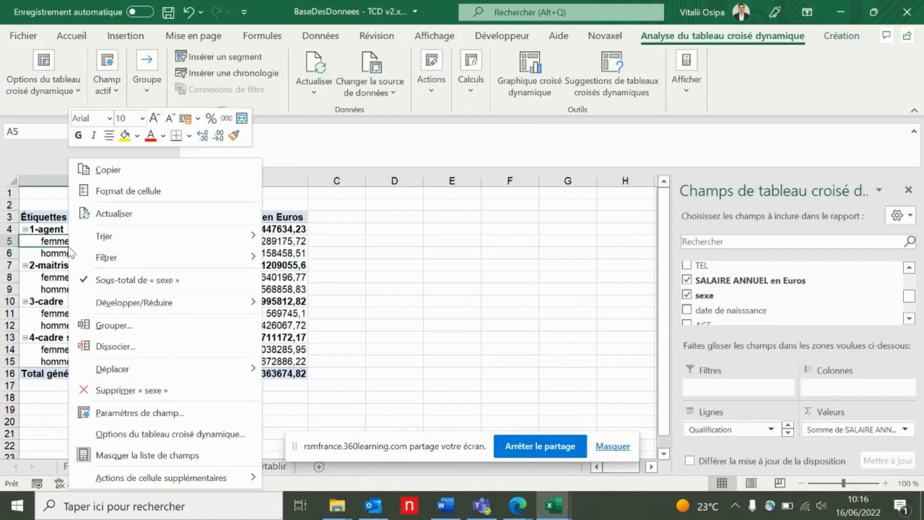
pyautogui.click(161, 434)
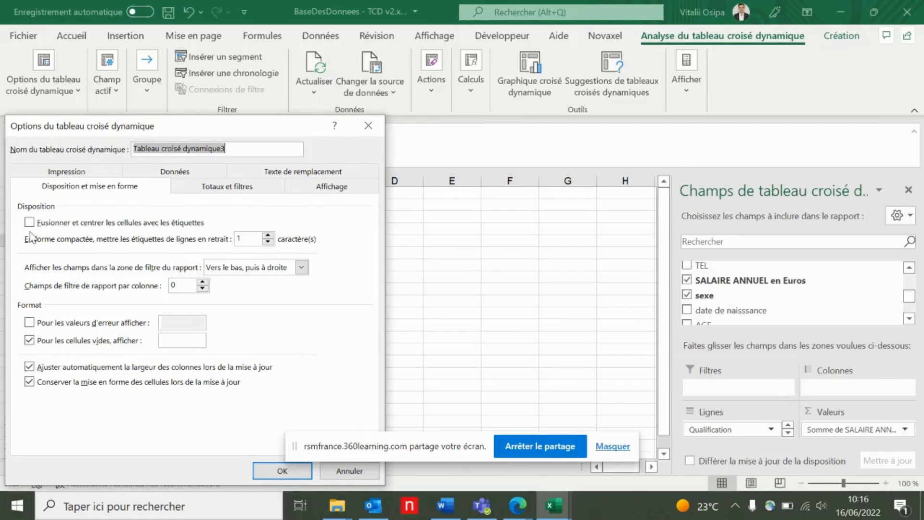
pyautogui.click(325, 190)
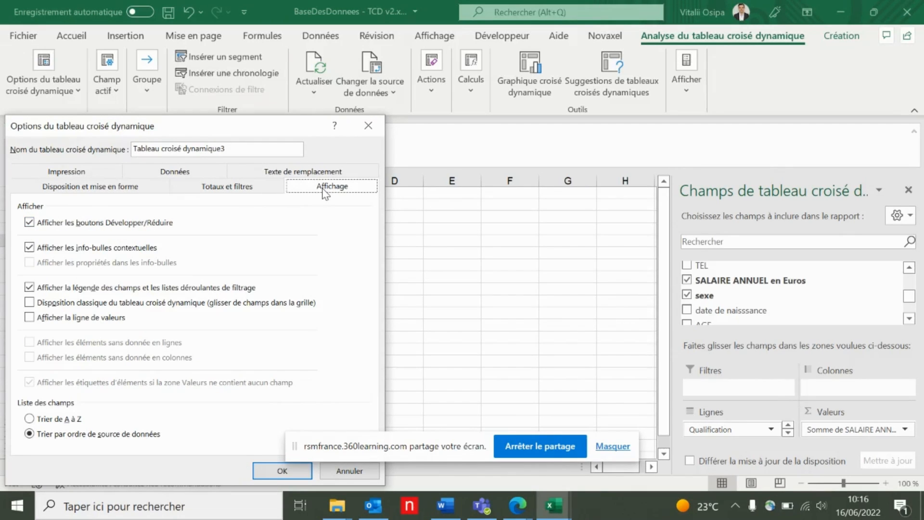
pyautogui.click(30, 303)
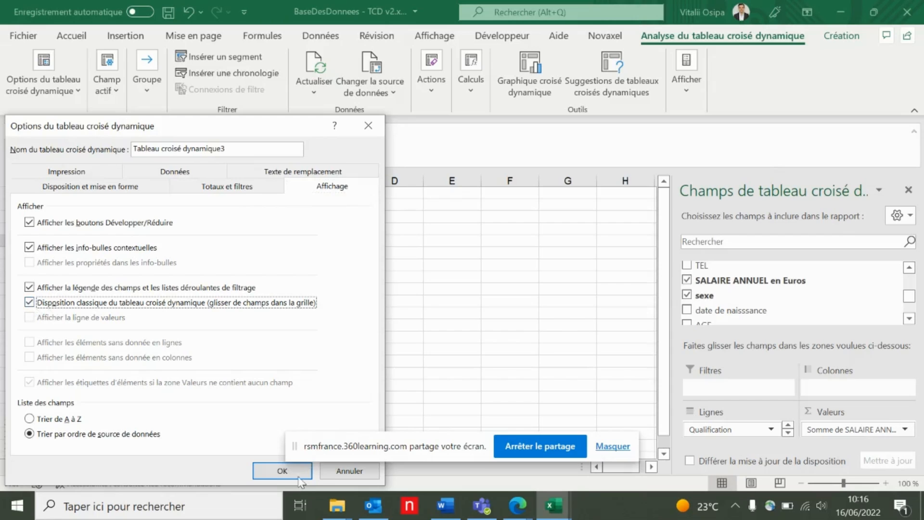
pyautogui.click(282, 467)
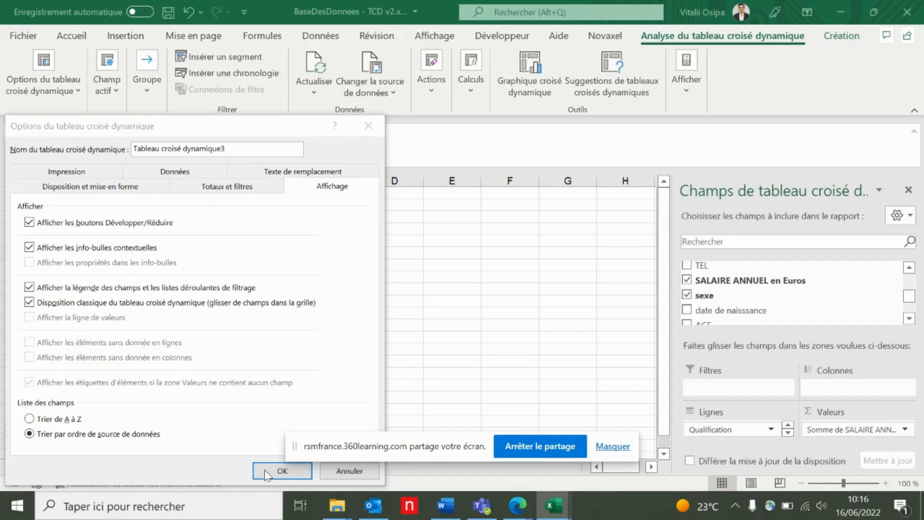
pyautogui.moveTo(259, 119); pyautogui.dragTo(354, 54)
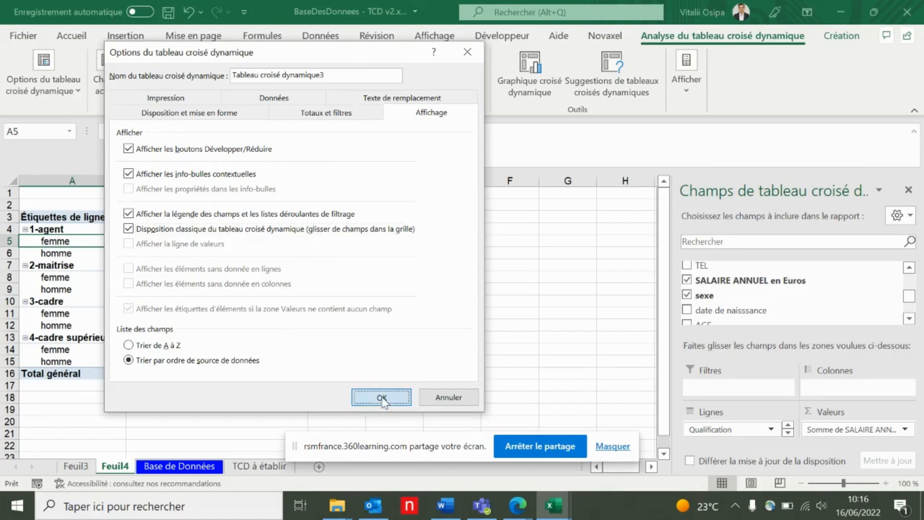
pyautogui.click(380, 397)
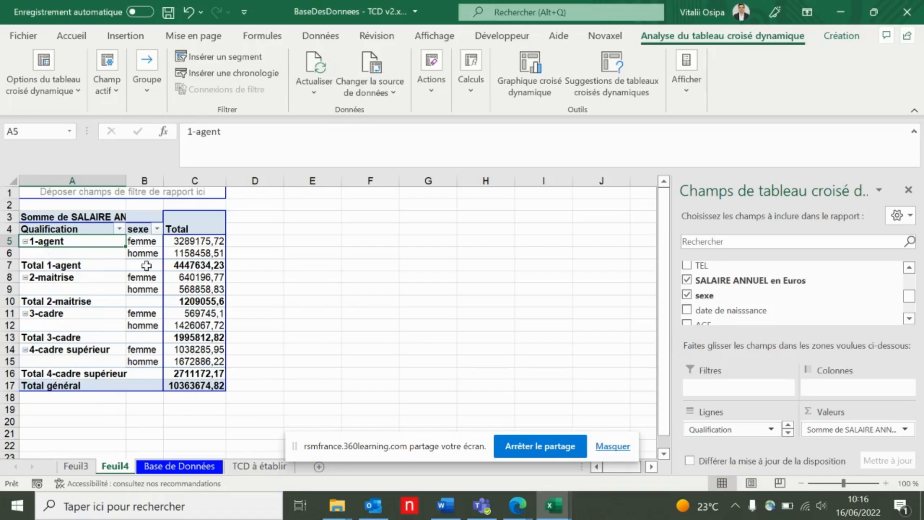
# - Remove the Qualification subtotals from the pivot table
pyautogui.rightClick(103, 266)
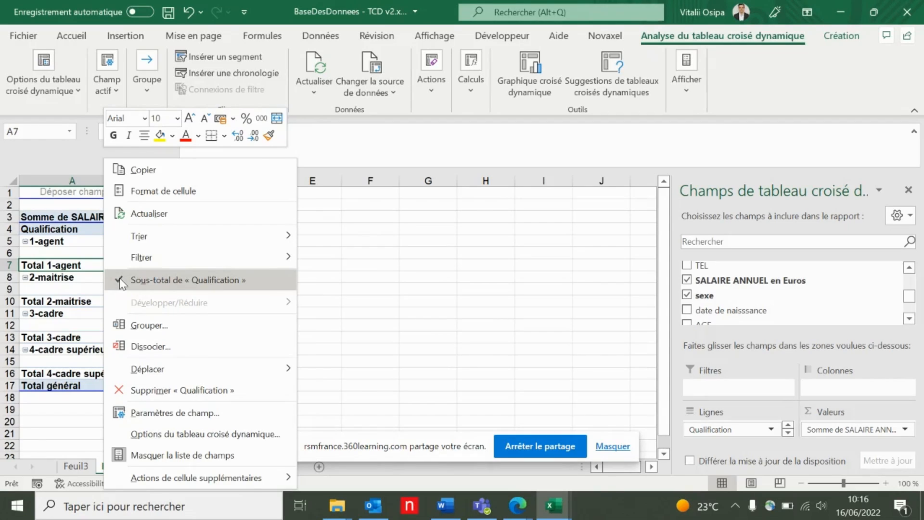
pyautogui.click(119, 279)
pyautogui.rightClick(110, 271)
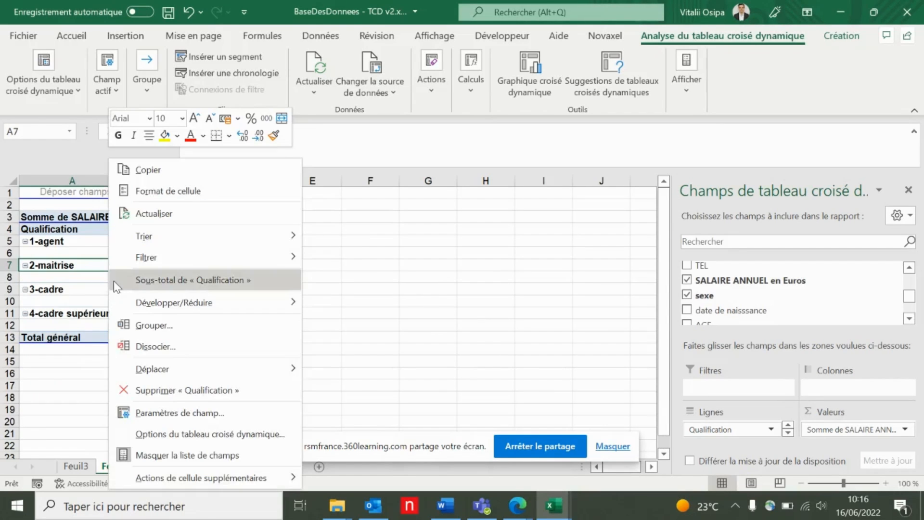
pyautogui.click(388, 269)
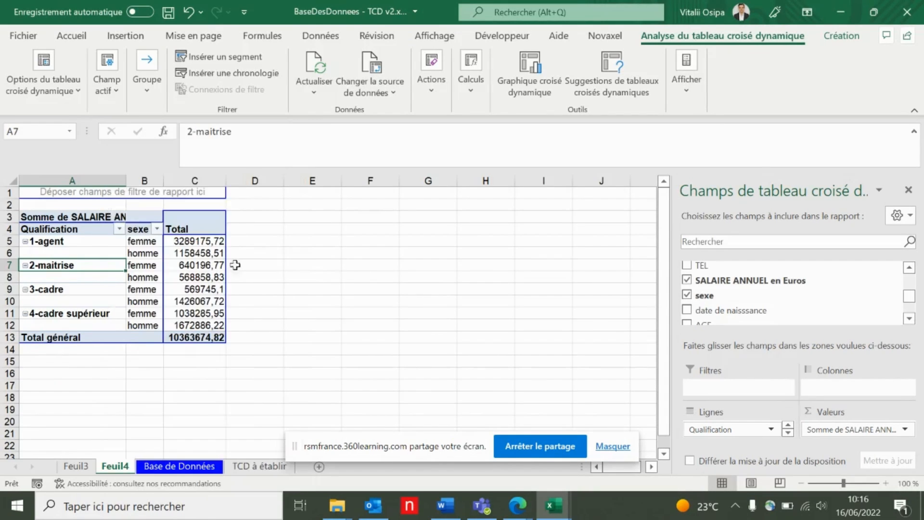
# - Format the salary totals in C5:C13 with a thousands separator and two decimals
pyautogui.moveTo(208, 245)
pyautogui.moveTo(195, 243); pyautogui.dragTo(202, 337)
pyautogui.click(72, 37)
pyautogui.click(407, 75)
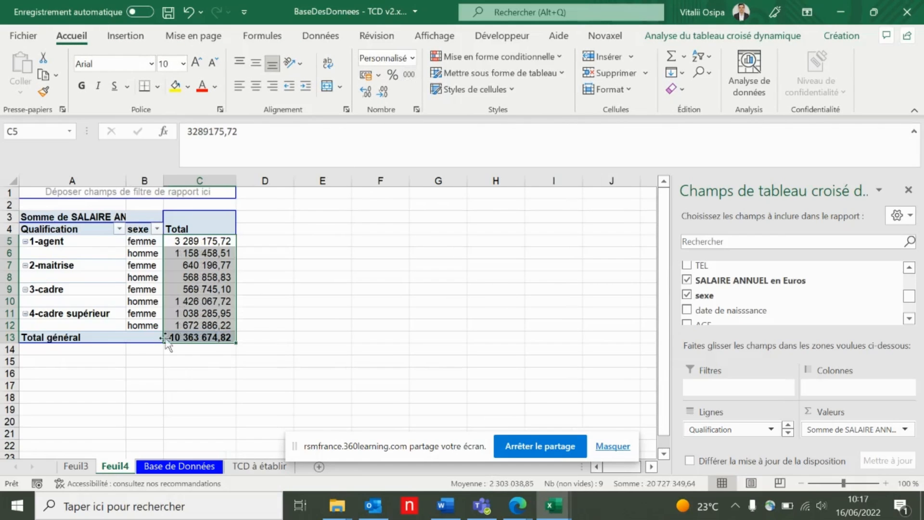
pyautogui.click(176, 300)
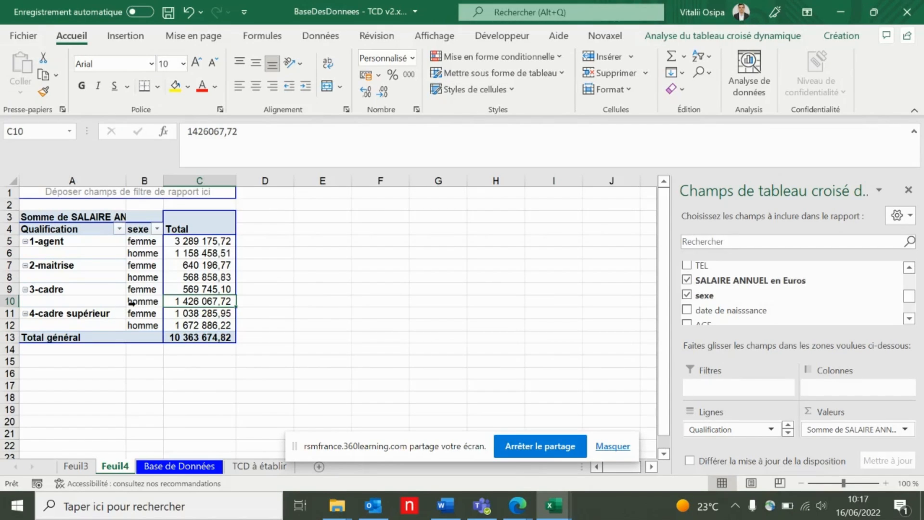
# - Refresh the pivot table to update the qualification names, and fit column A to its contents
pyautogui.moveTo(166, 302)
pyautogui.rightClick(151, 265)
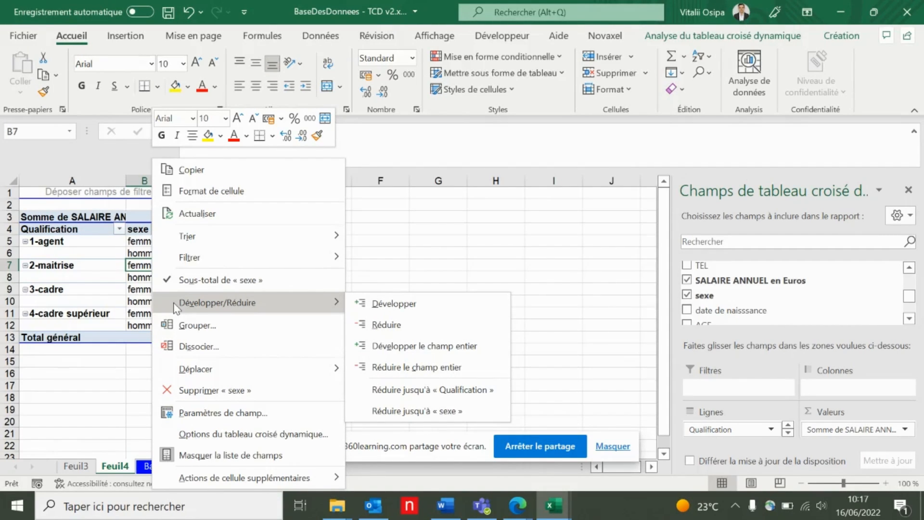
pyautogui.click(213, 216)
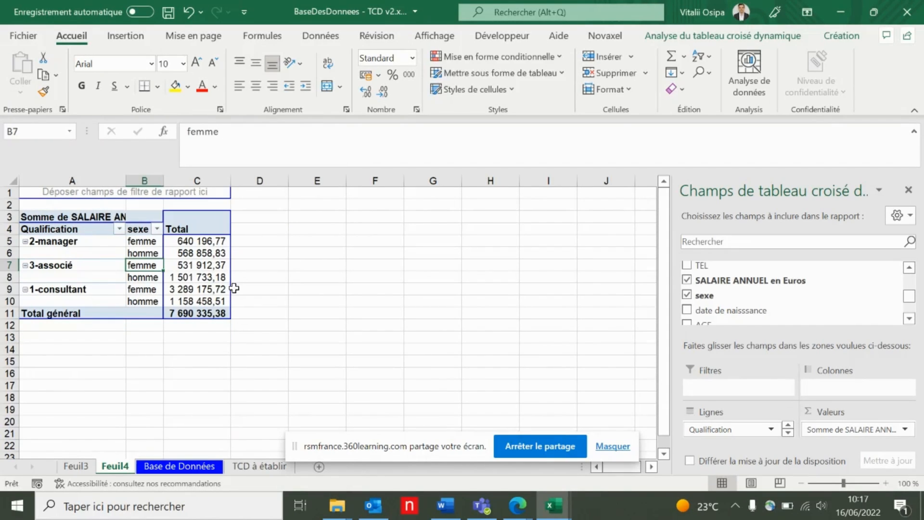
pyautogui.doubleClick(126, 181)
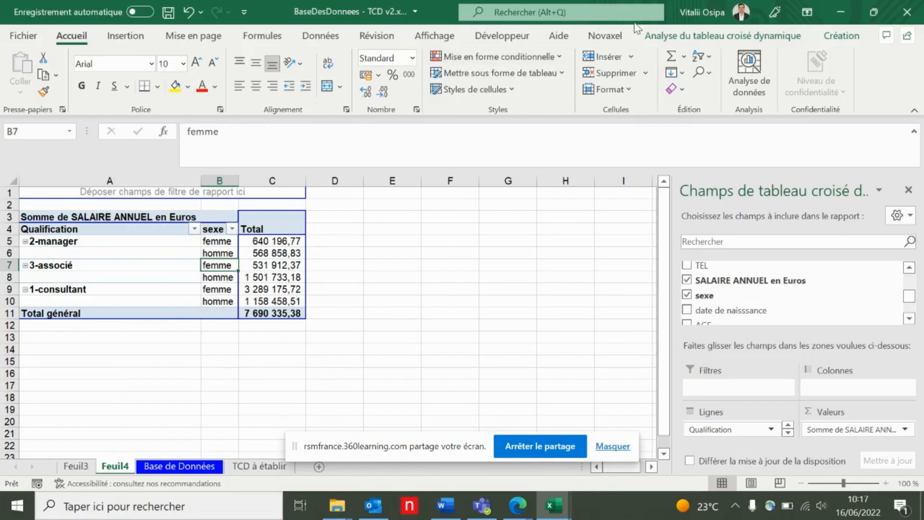
# - Examine the data source range of the salary pivot table and accept it as it is
pyautogui.click(686, 33)
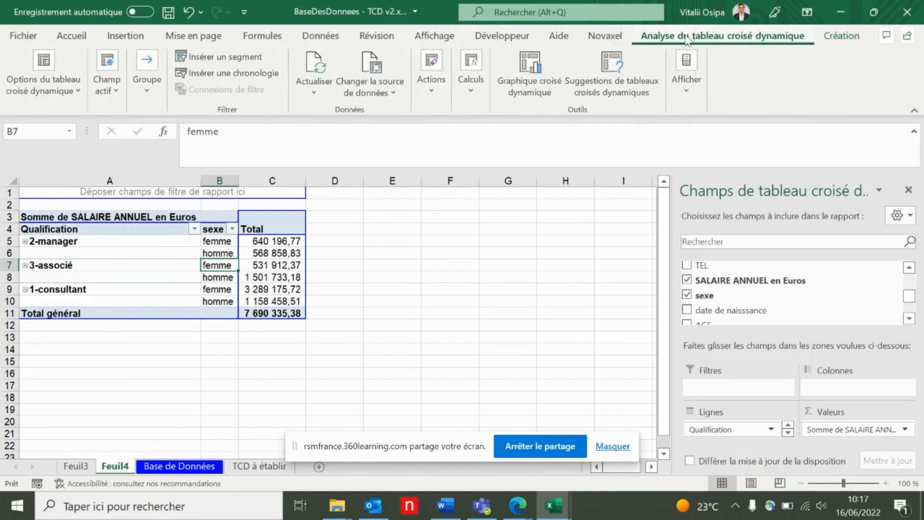
pyautogui.click(377, 91)
pyautogui.click(394, 114)
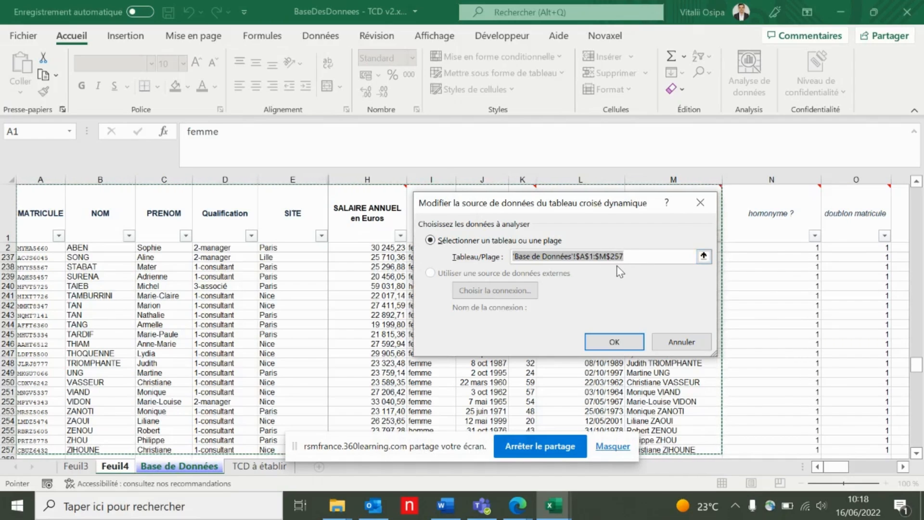
pyautogui.click(611, 341)
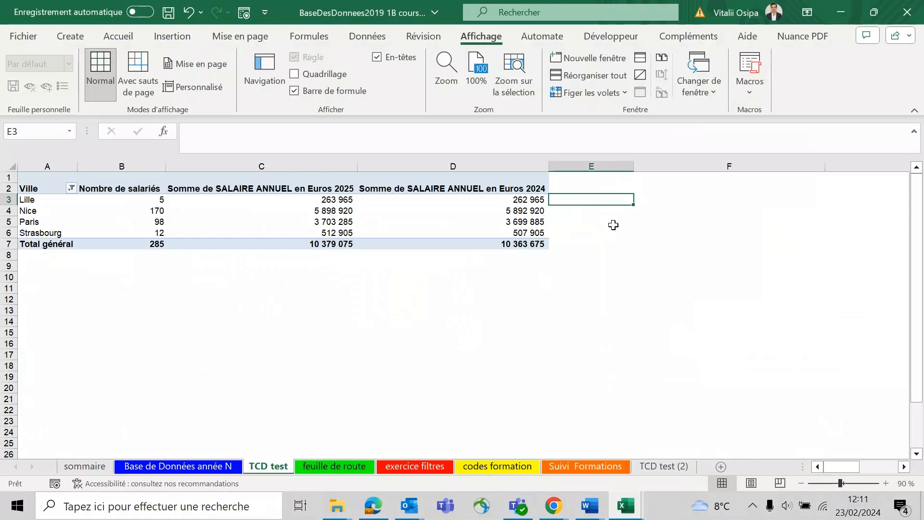
# - In the BaseDesDonnees2019 workbook, examine the TCD test pivot table's fields and the headers and first rows of Base de Données année N
pyautogui.click(391, 222)
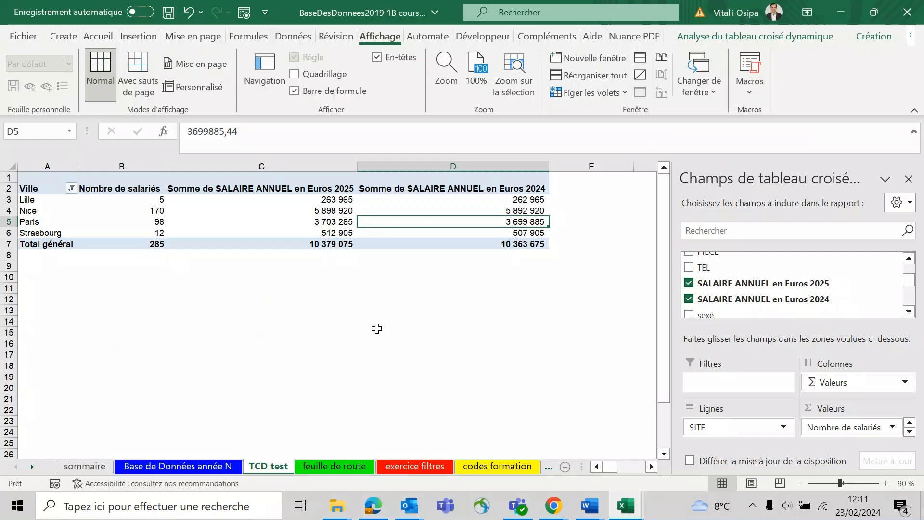
pyautogui.click(193, 465)
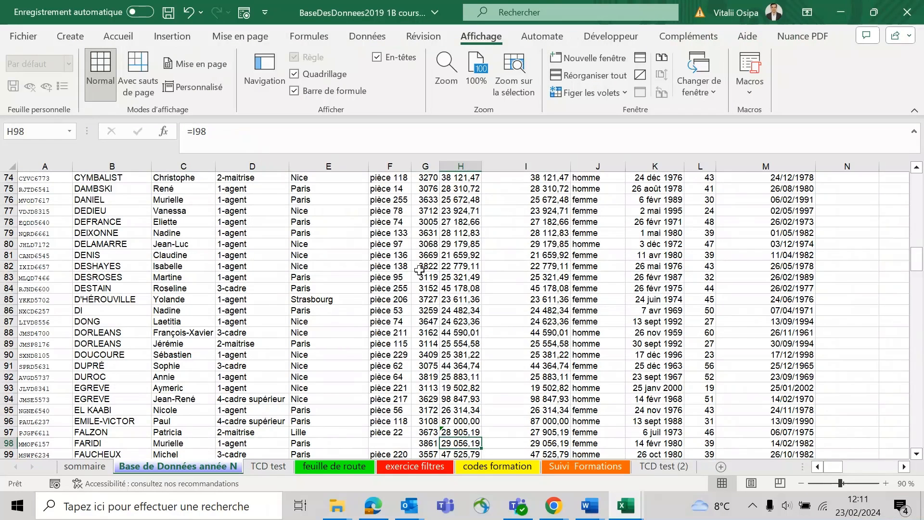
pyautogui.moveTo(920, 270); pyautogui.dragTo(917, 183)
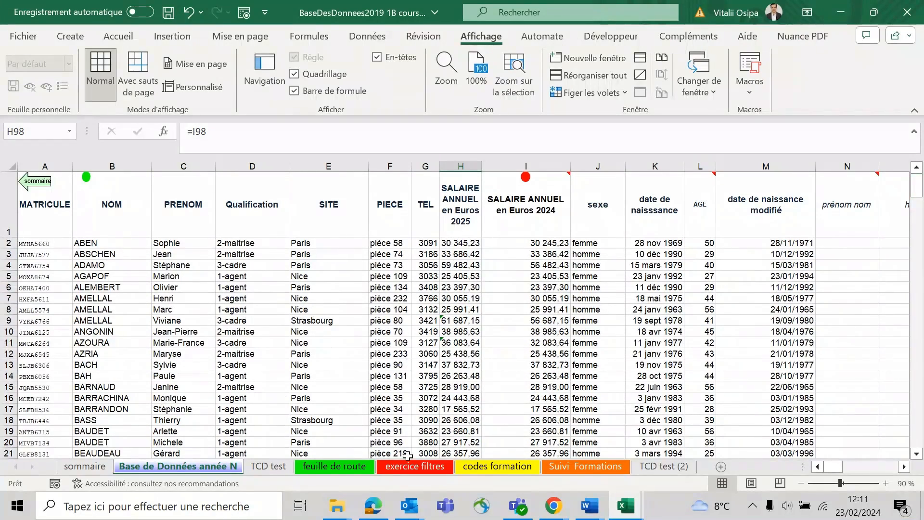
# - On the TCD test sheet, enter a formula in E3 subtracting Lille's 2024 salary sum from its 2025 sum using the pivot table cells
pyautogui.click(270, 465)
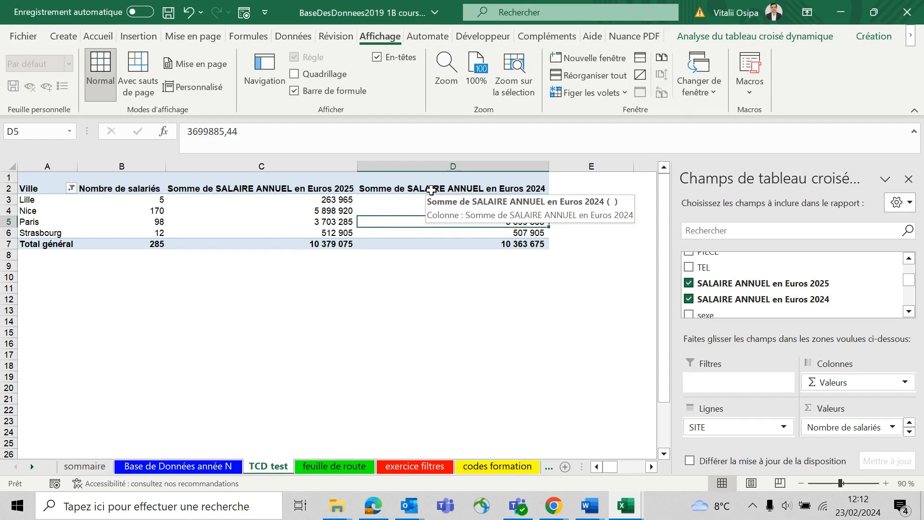
pyautogui.click(588, 197)
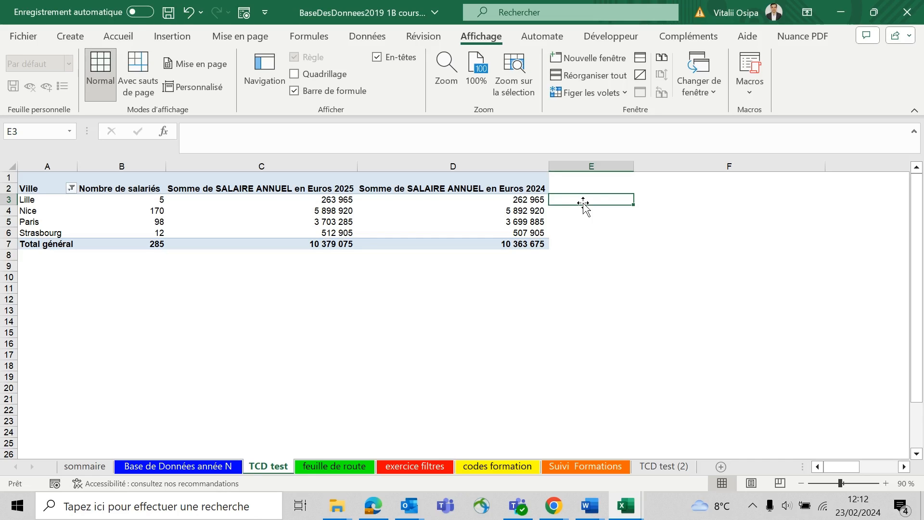
pyautogui.write('=')
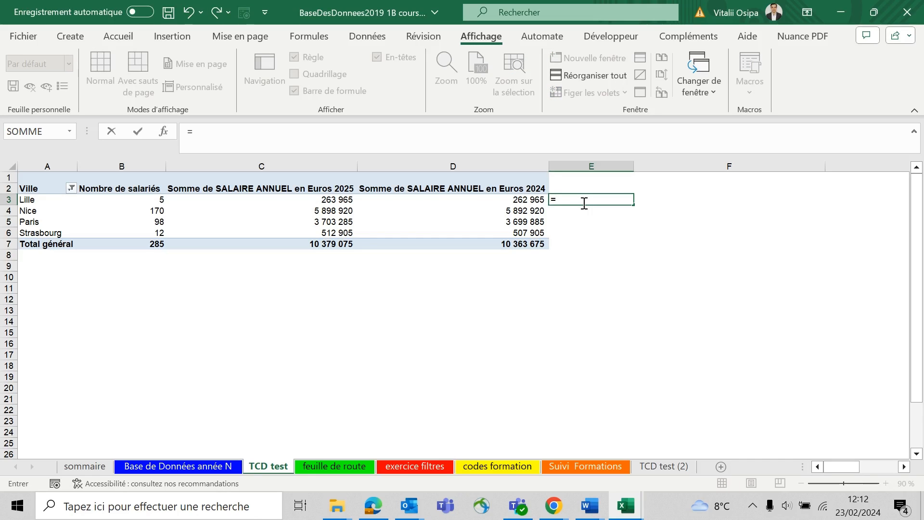
pyautogui.click(337, 198)
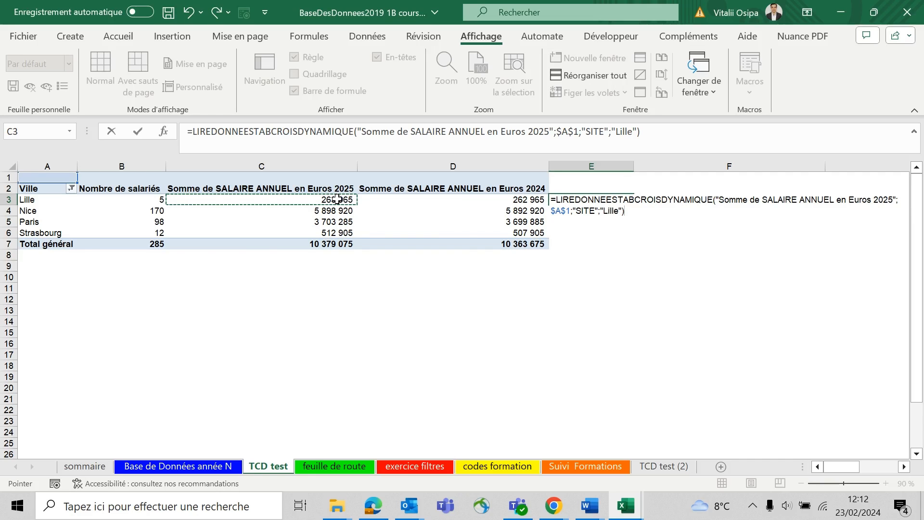
pyautogui.write("'")
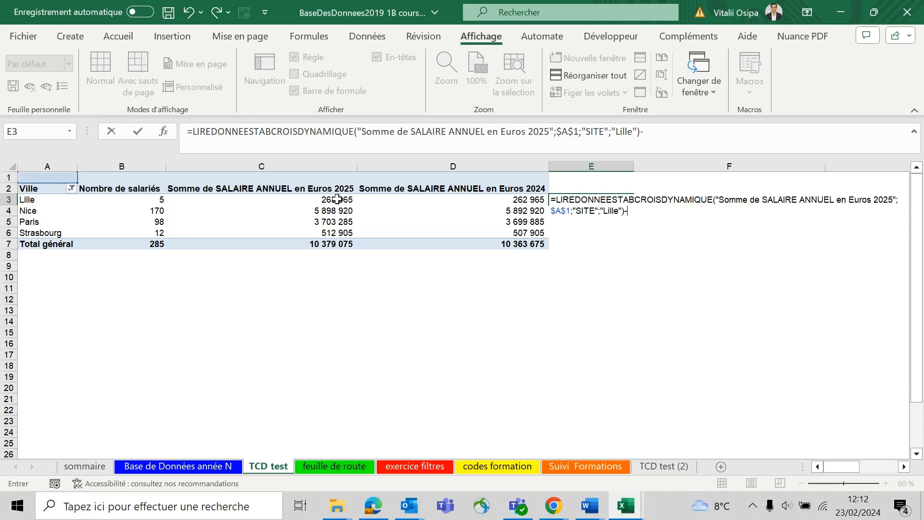
pyautogui.click(448, 195)
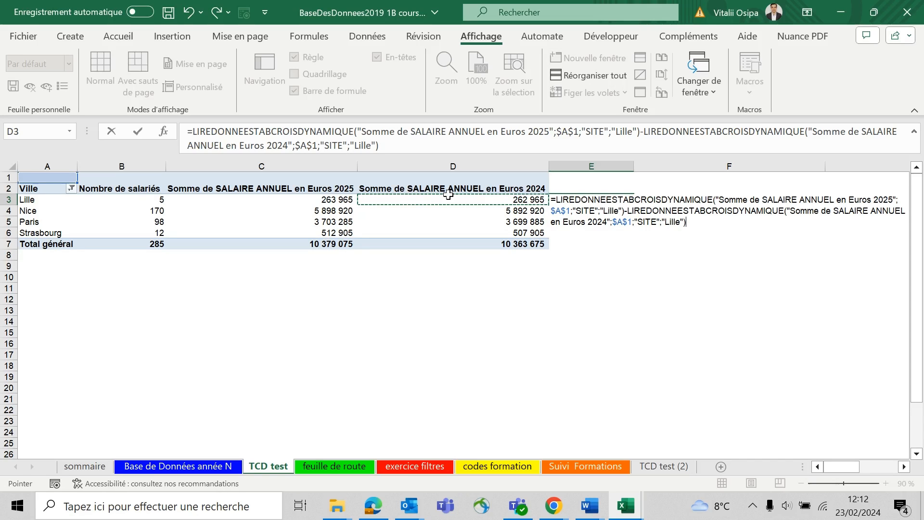
pyautogui.press('Return')
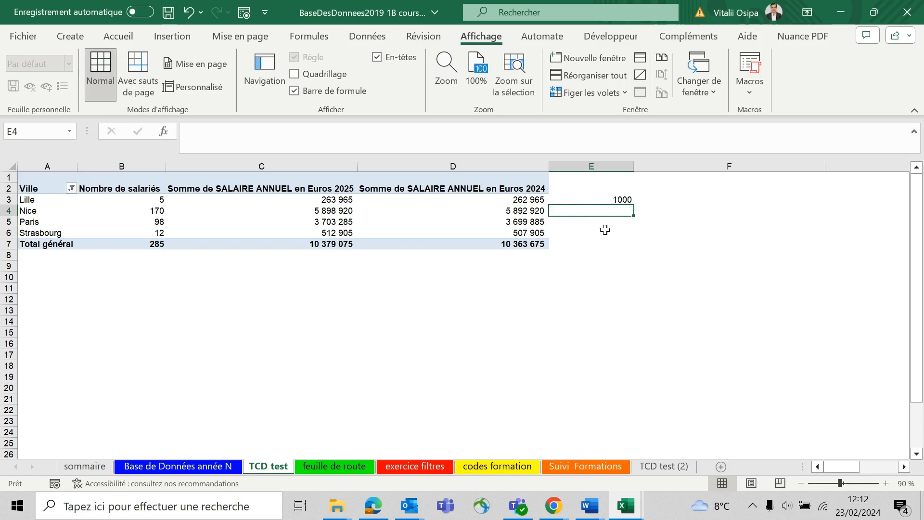
pyautogui.click(609, 198)
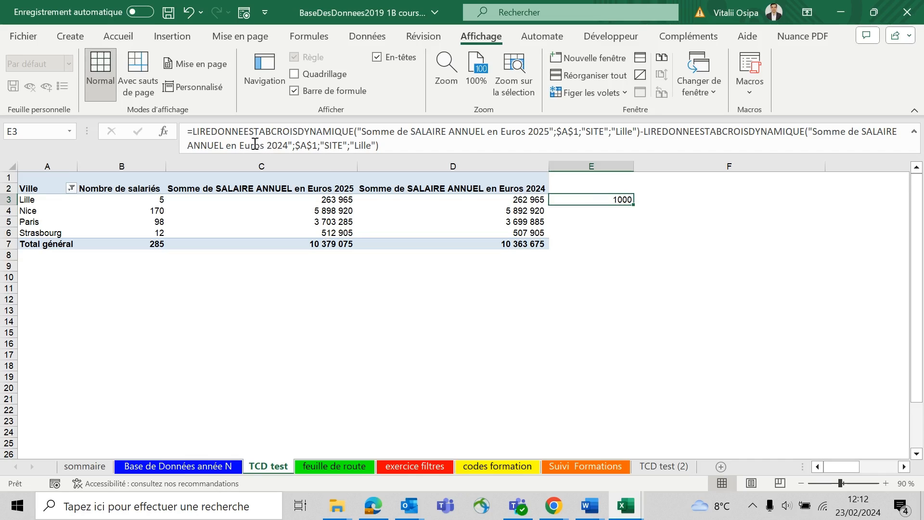
# - Paste the red cross shape and move it below the pivot table, around D17:D26
pyautogui.hotkey('ctrl', 'v')
pyautogui.moveTo(572, 193); pyautogui.dragTo(354, 332)
pyautogui.click(514, 277)
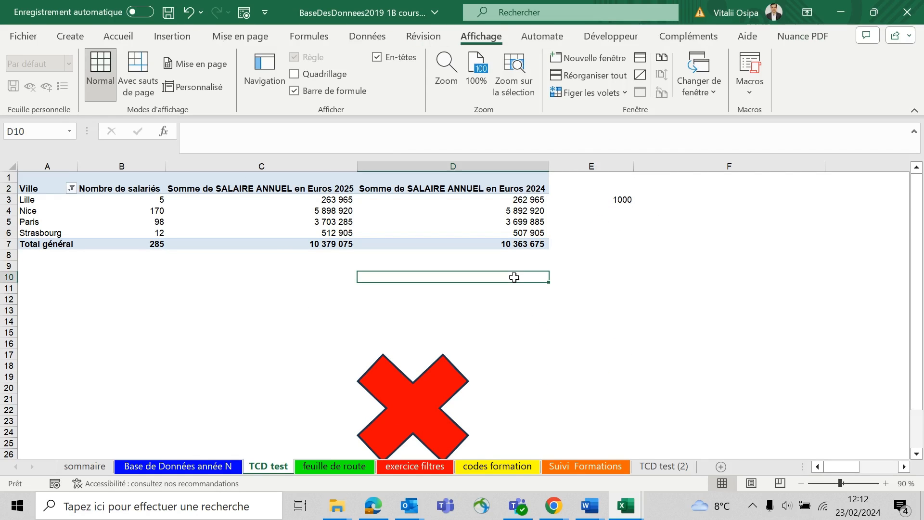
# - Delete the difference formula in E3 and the red cross shape below the pivot table
pyautogui.click(619, 201)
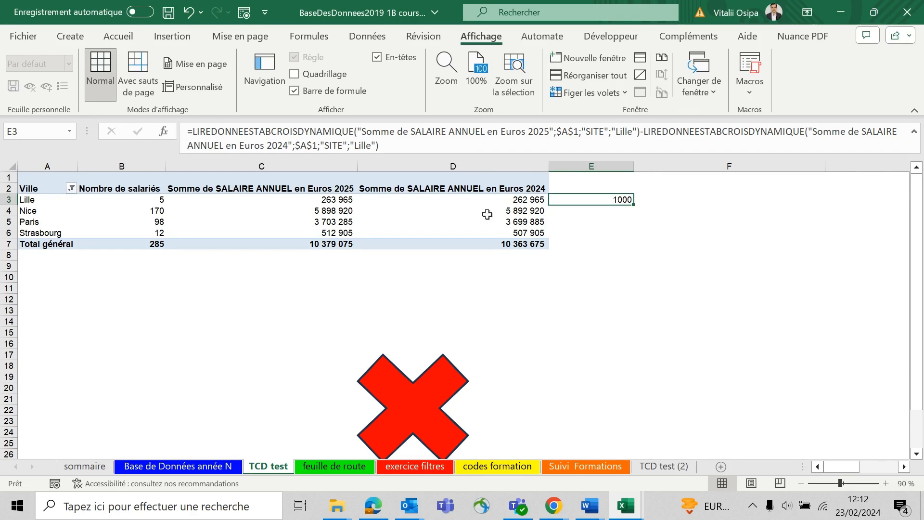
pyautogui.press('Delete')
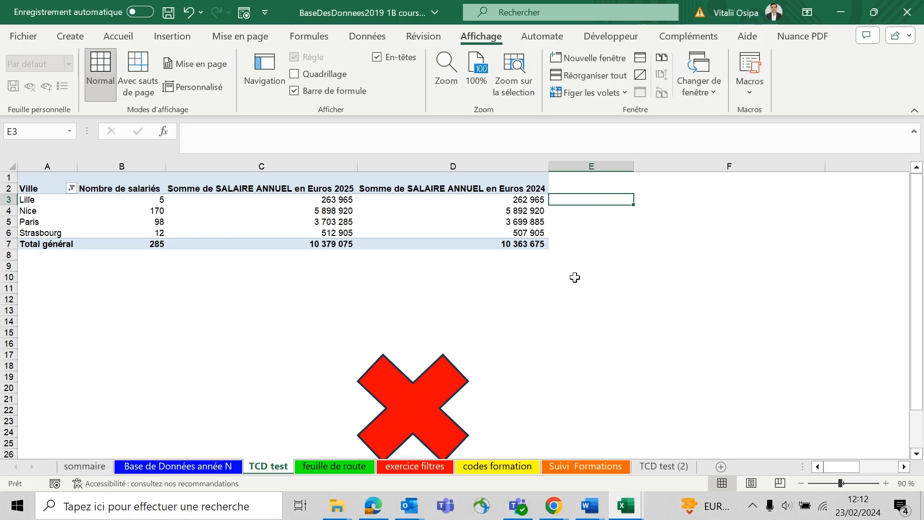
pyautogui.click(428, 368)
pyautogui.press('Delete')
pyautogui.moveTo(828, 465)
pyautogui.mouseDown()
pyautogui.moveTo(858, 462)
pyautogui.moveTo(817, 467)
pyautogui.mouseUp()
pyautogui.click(720, 318)
# - Start a new calculated field for the pivot table and name it Augmentation
pyautogui.click(398, 212)
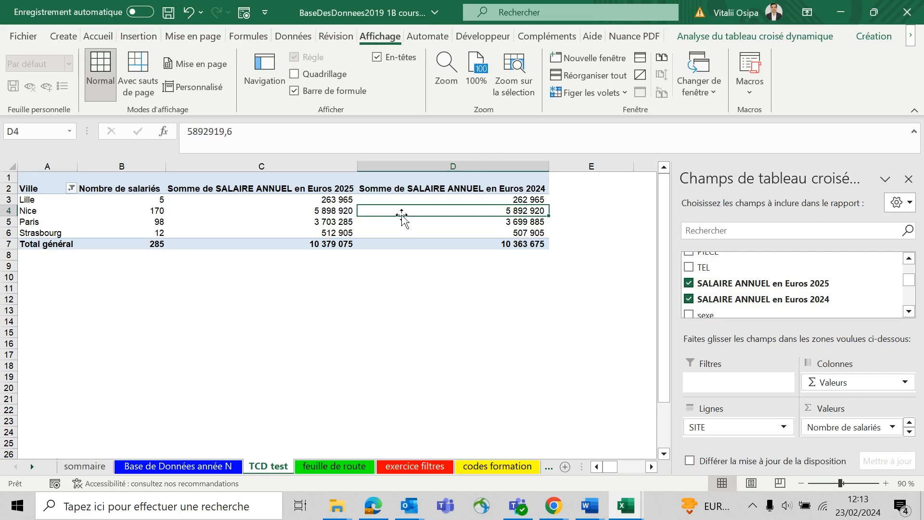
pyautogui.click(747, 37)
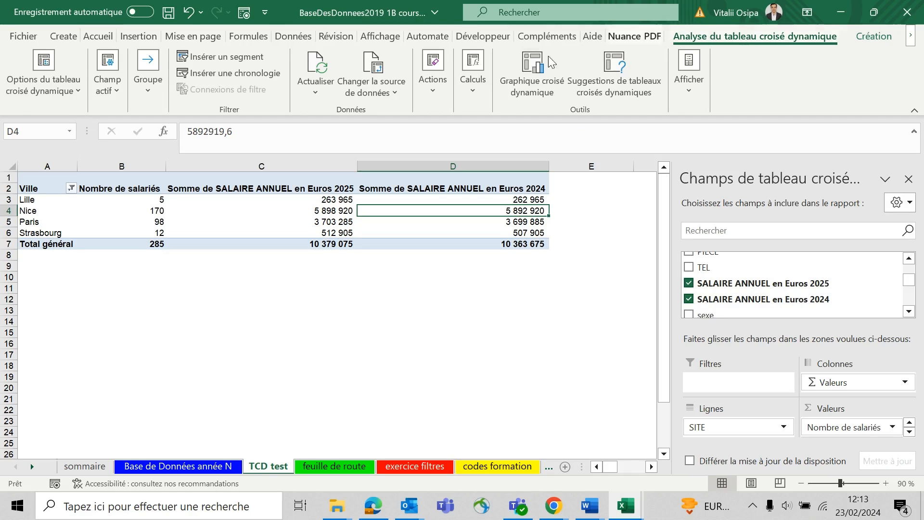
pyautogui.click(472, 90)
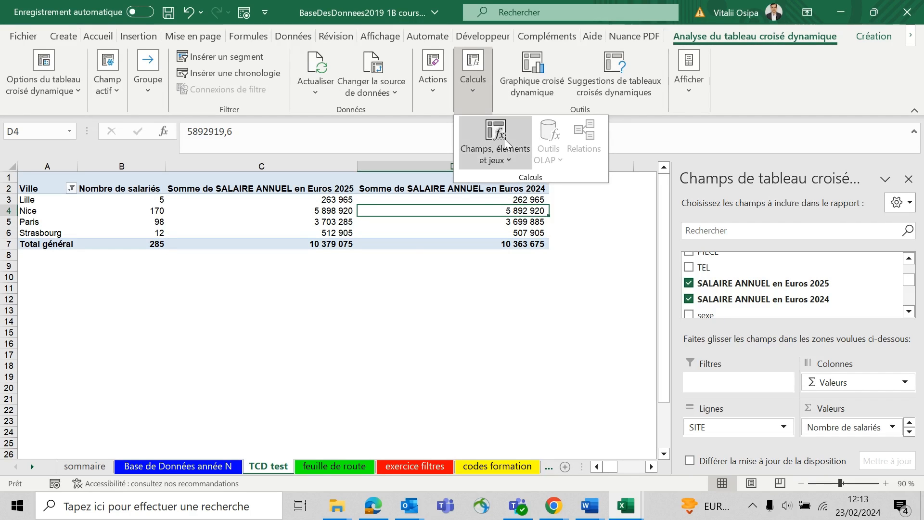
pyautogui.click(510, 161)
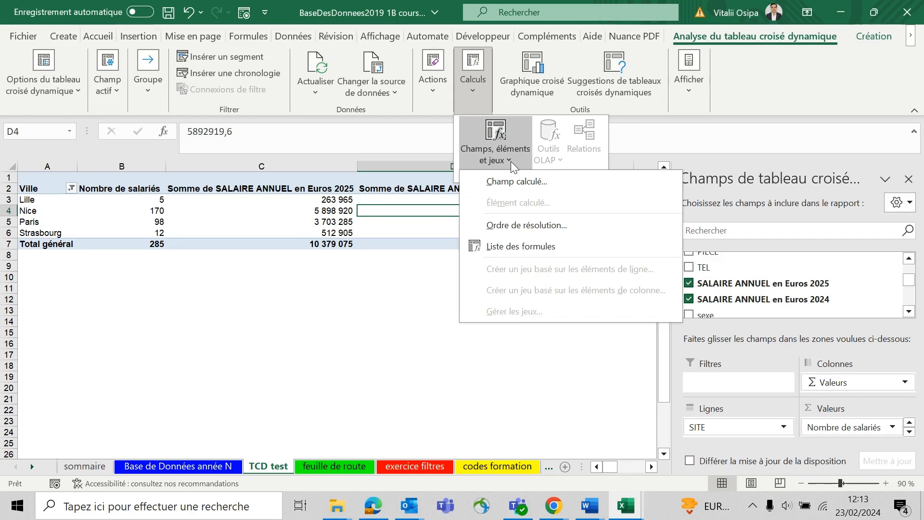
pyautogui.click(513, 183)
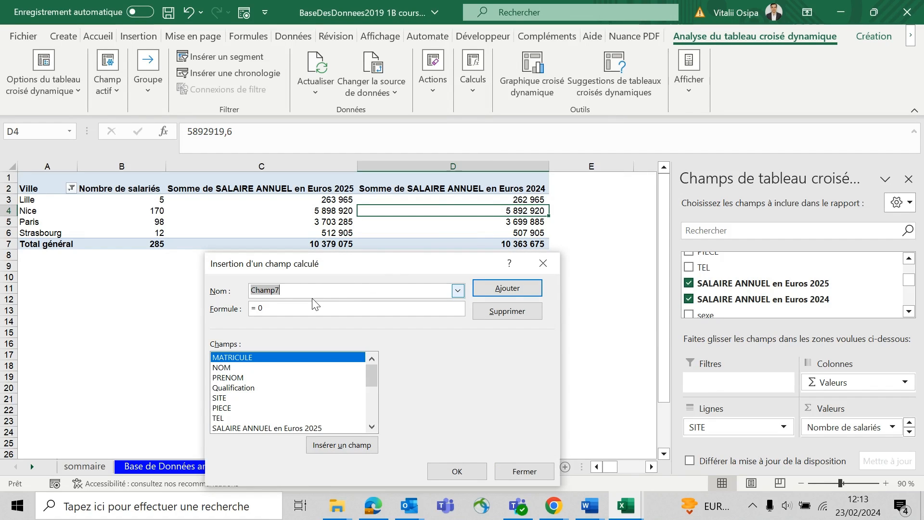
pyautogui.write('Ecart')
pyautogui.press('BackSpace')
pyautogui.press('BackSpace')
pyautogui.press('BackSpace')
pyautogui.write('Augmentation')
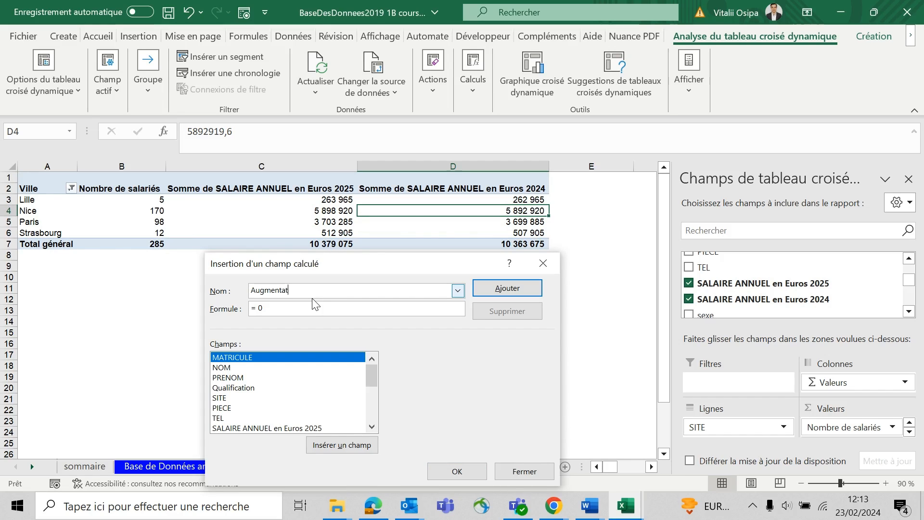
# - Define the field's formula as 'SALAIRE ANNUEL en Euros 2025' - 'SALAIRE ANNUEL en Euros 2024' and insert it into the pivot table
pyautogui.click(289, 312)
pyautogui.moveTo(367, 369); pyautogui.dragTo(368, 377)
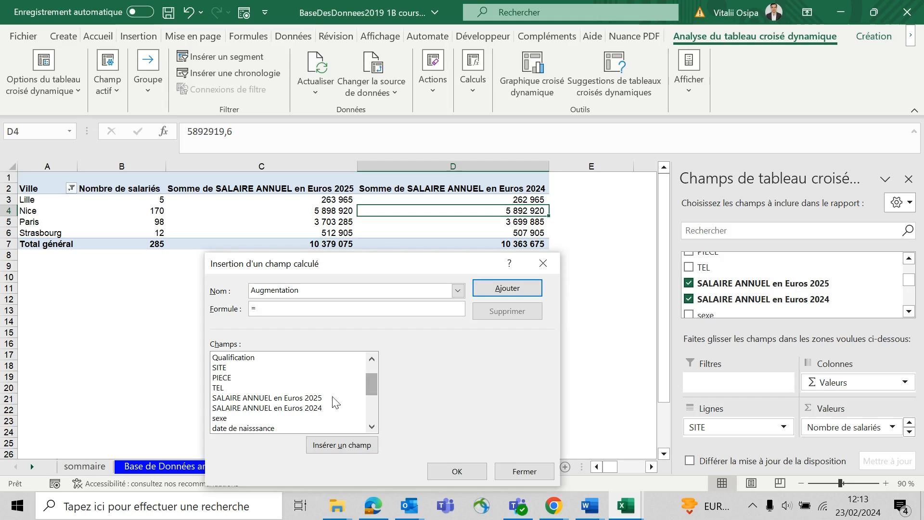
pyautogui.click(295, 398)
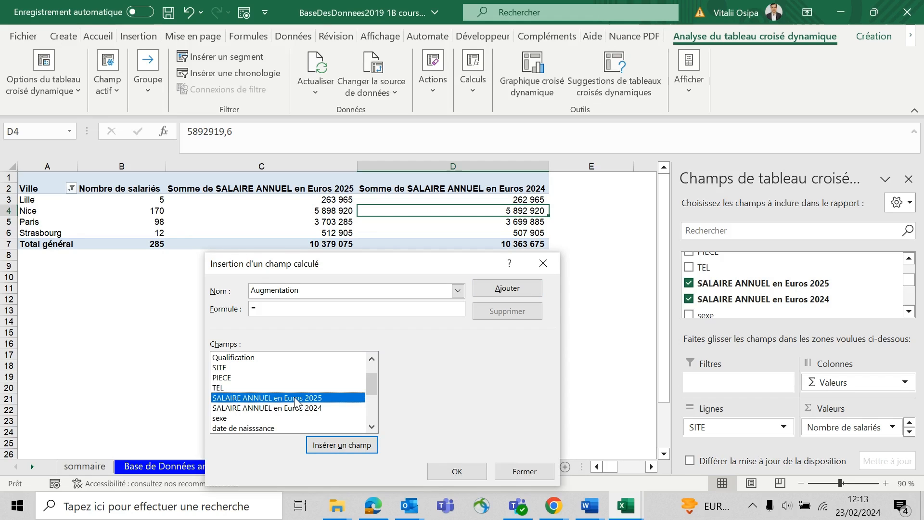
pyautogui.doubleClick(296, 398)
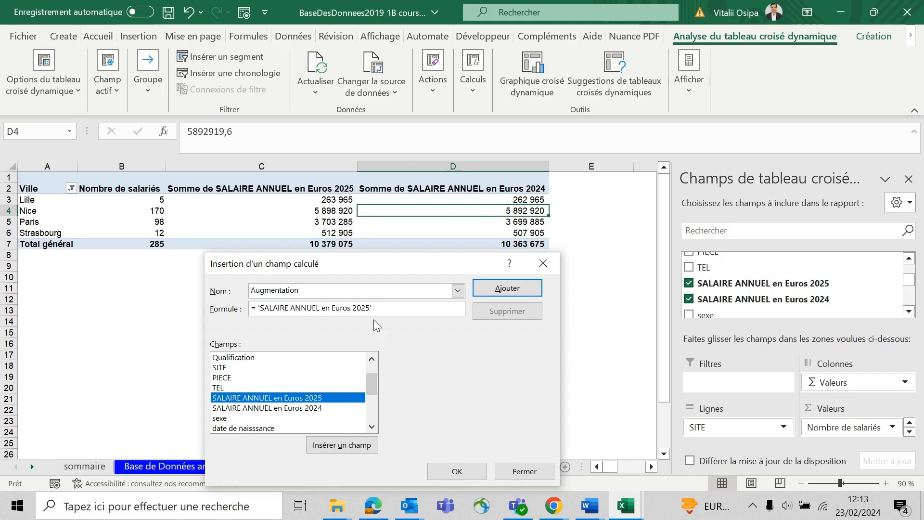
pyautogui.write('-')
pyautogui.doubleClick(306, 407)
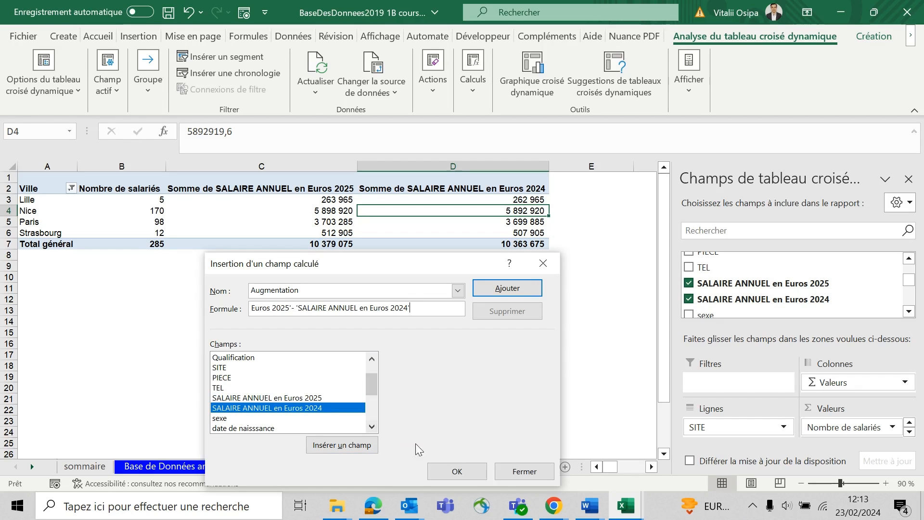
pyautogui.click(457, 472)
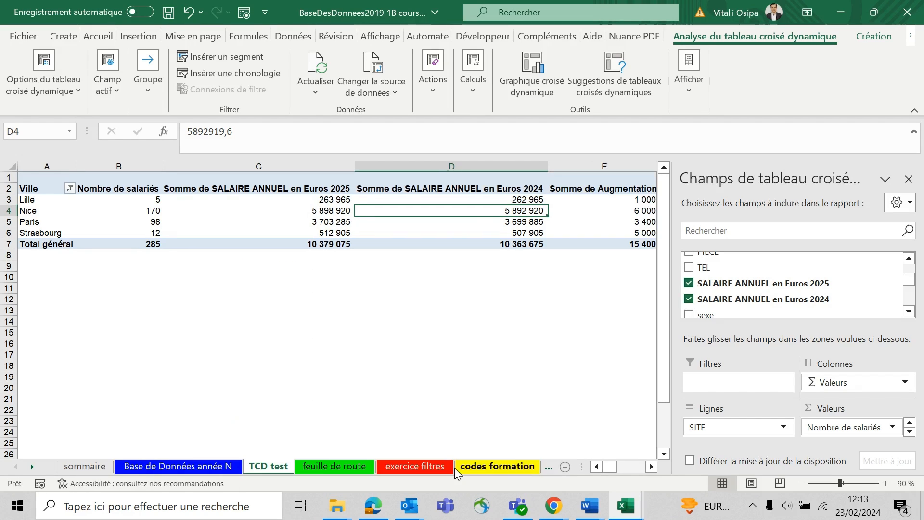
# - Rename the calculated field's column header in E2 as "Augmentation annuel"
pyautogui.click(528, 377)
pyautogui.click(603, 189)
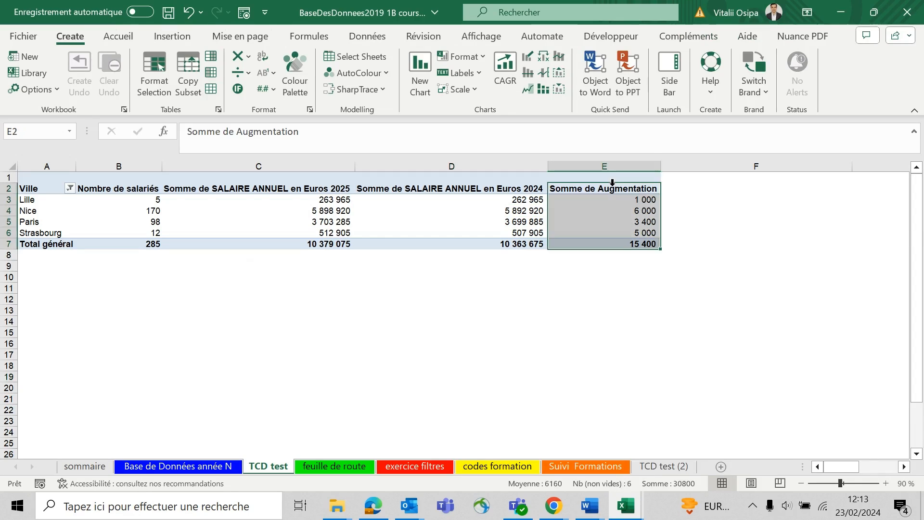
pyautogui.moveTo(235, 133); pyautogui.dragTo(188, 132)
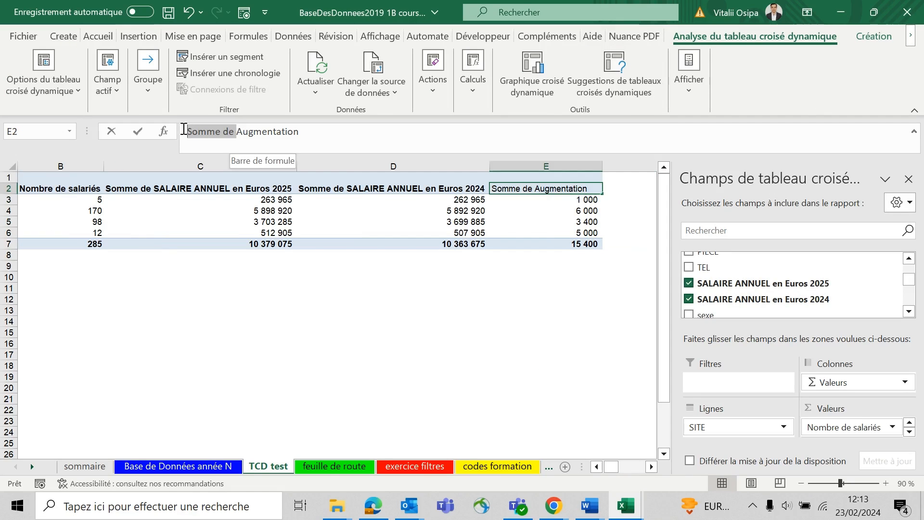
pyautogui.press('Delete')
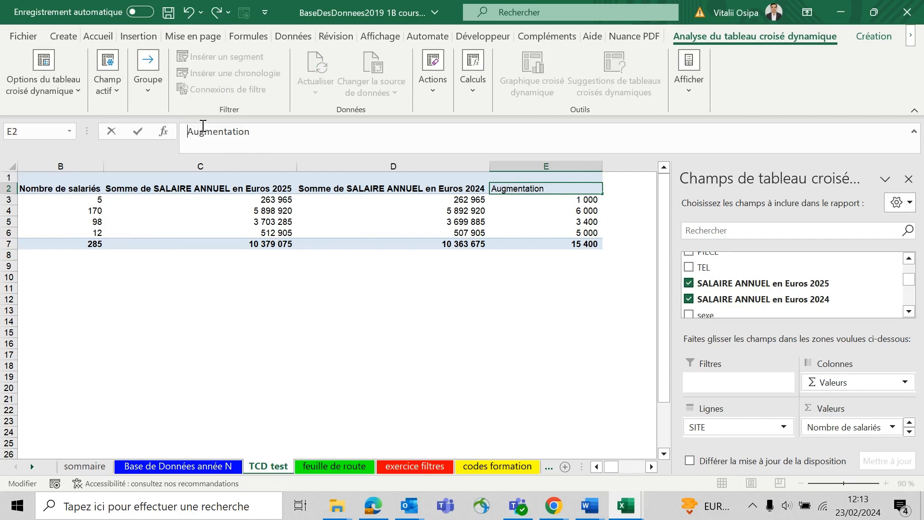
pyautogui.doubleClick(284, 129)
pyautogui.click(281, 133)
pyautogui.write('annuel')
pyautogui.click(530, 307)
pyautogui.click(597, 222)
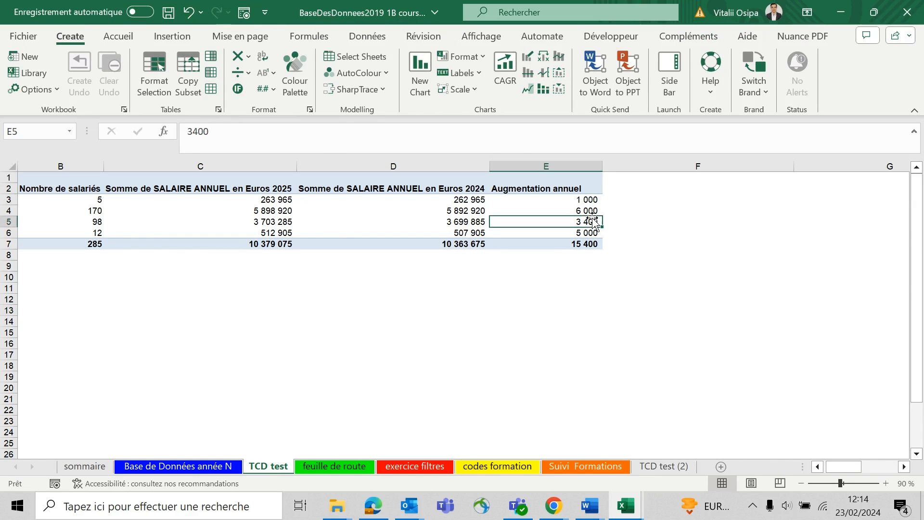
pyautogui.click(594, 399)
pyautogui.moveTo(836, 465); pyautogui.dragTo(828, 466)
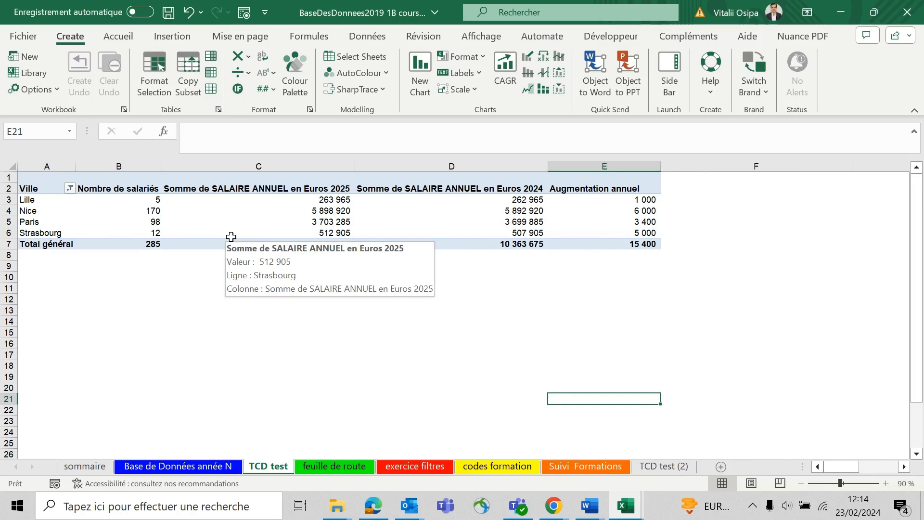
pyautogui.click(603, 244)
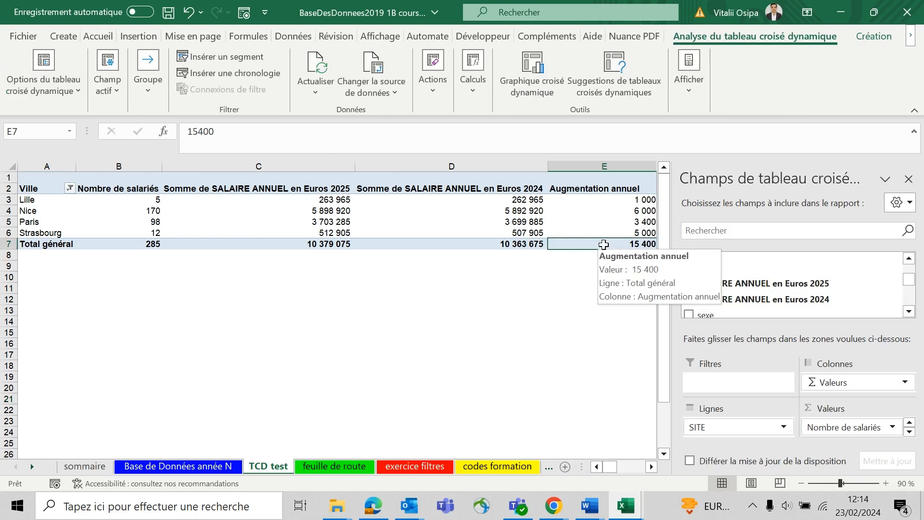
pyautogui.click(557, 274)
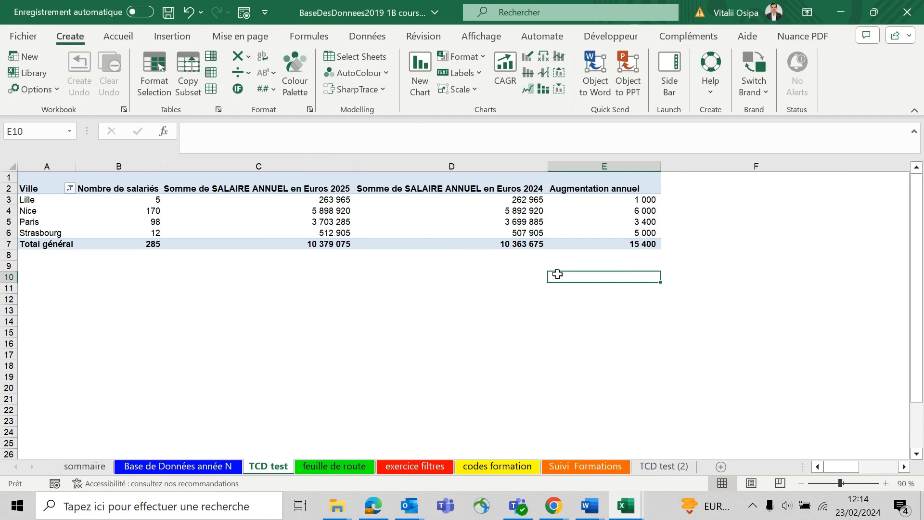